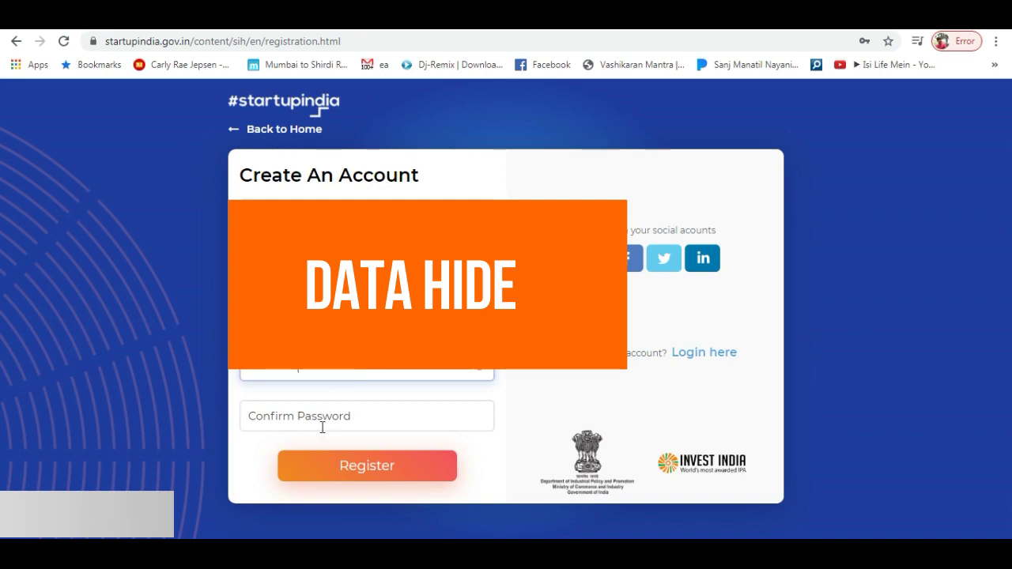
# Enter the password confirmation, submit, then clear and retype the rejected password entries.
pyautogui.click(322, 420)
pyautogui.write('a')
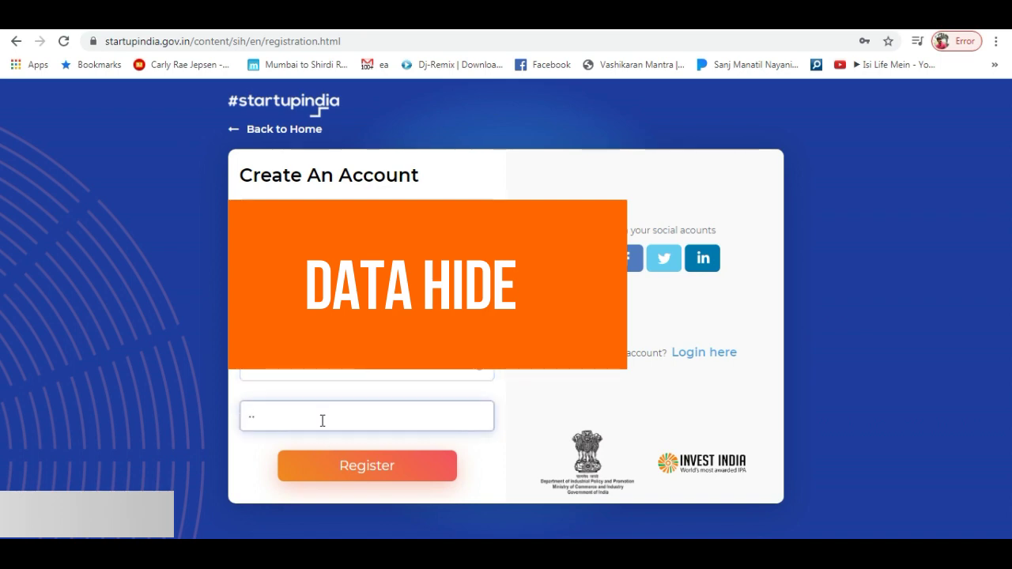
pyautogui.write('aaaaaaaaaa')
pyautogui.click(357, 473)
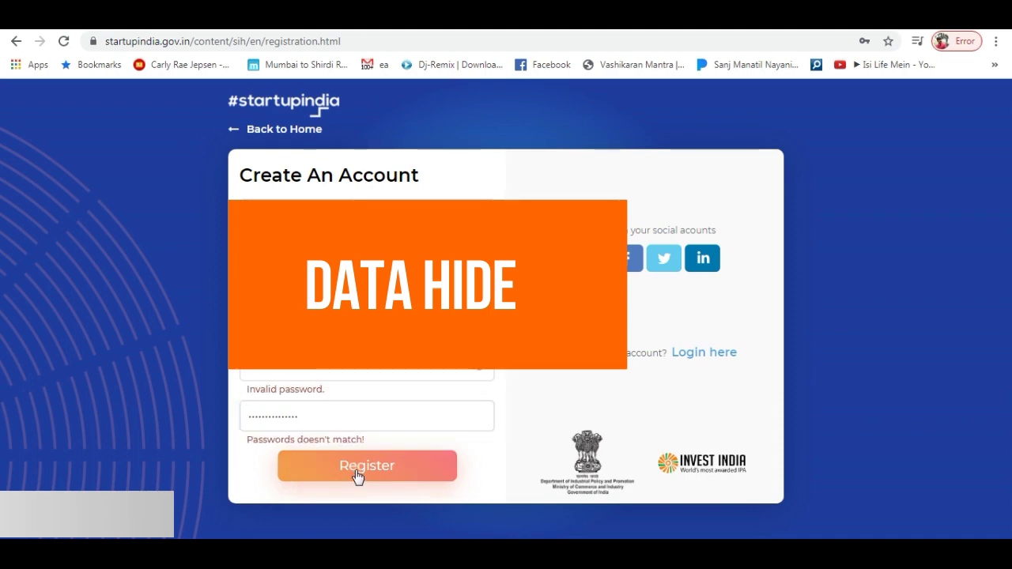
pyautogui.click(313, 370)
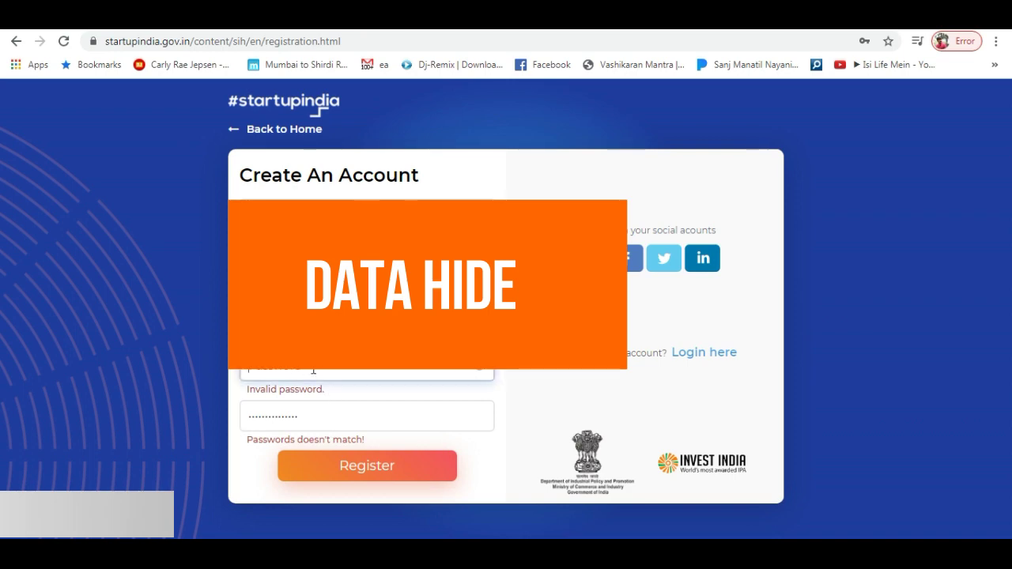
pyautogui.hotkey('ctrl', 'a')
pyautogui.press('BackSpace')
pyautogui.doubleClick(313, 415)
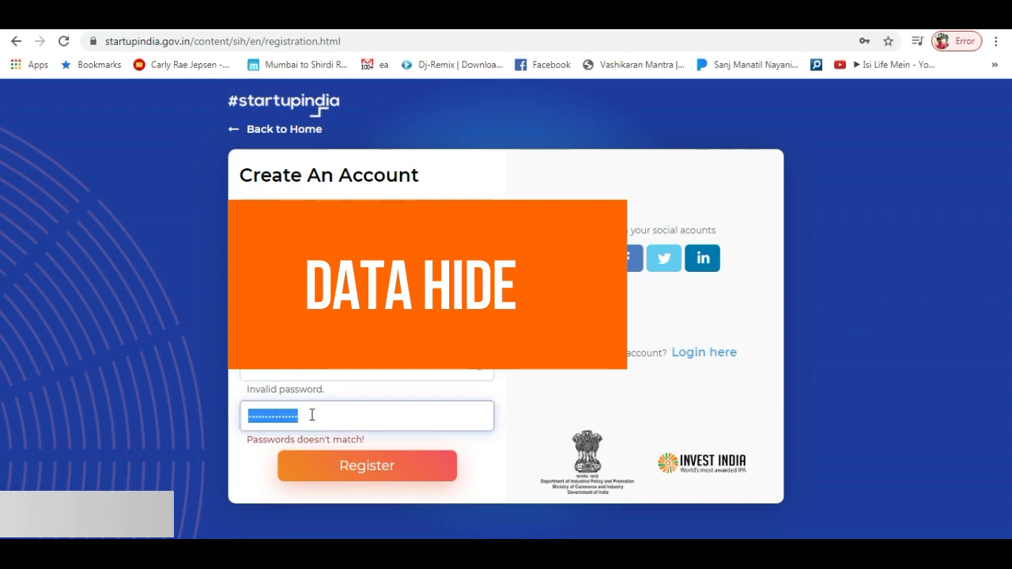
pyautogui.press('BackSpace')
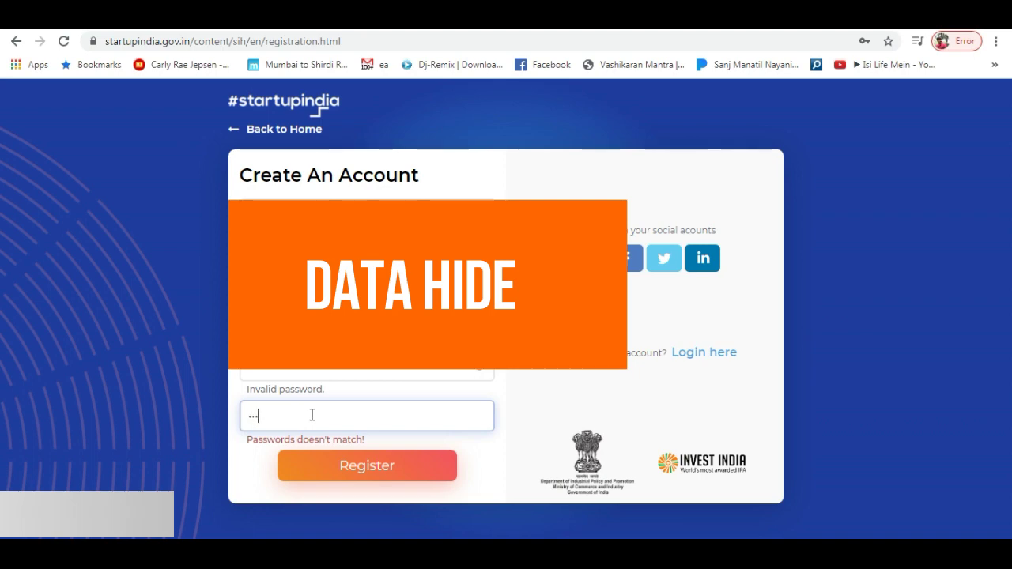
pyautogui.write('•••••••••')
pyautogui.click(375, 475)
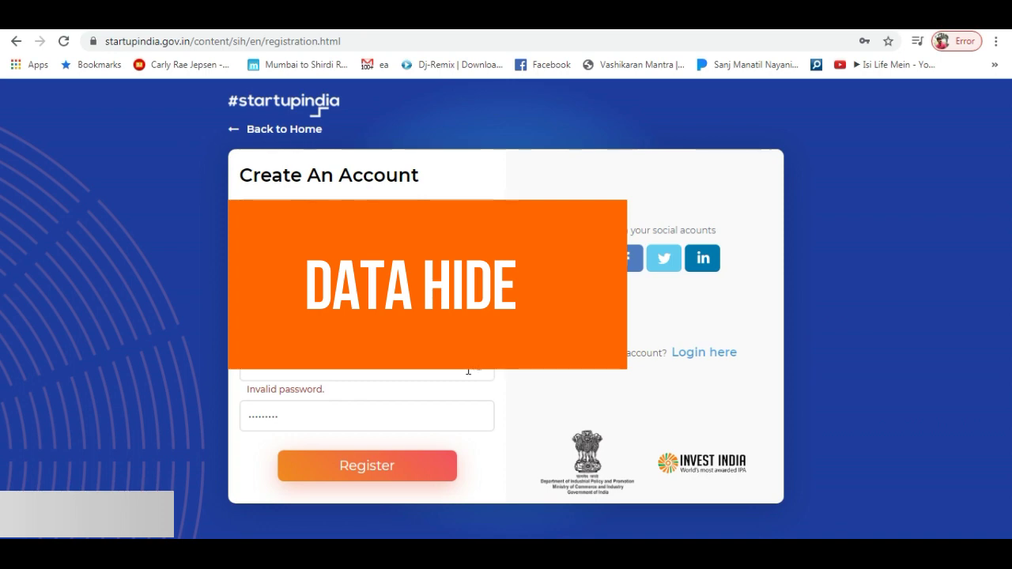
# Replace the password with a new entry matching the confirmation and submit the registration.
pyautogui.click(369, 374)
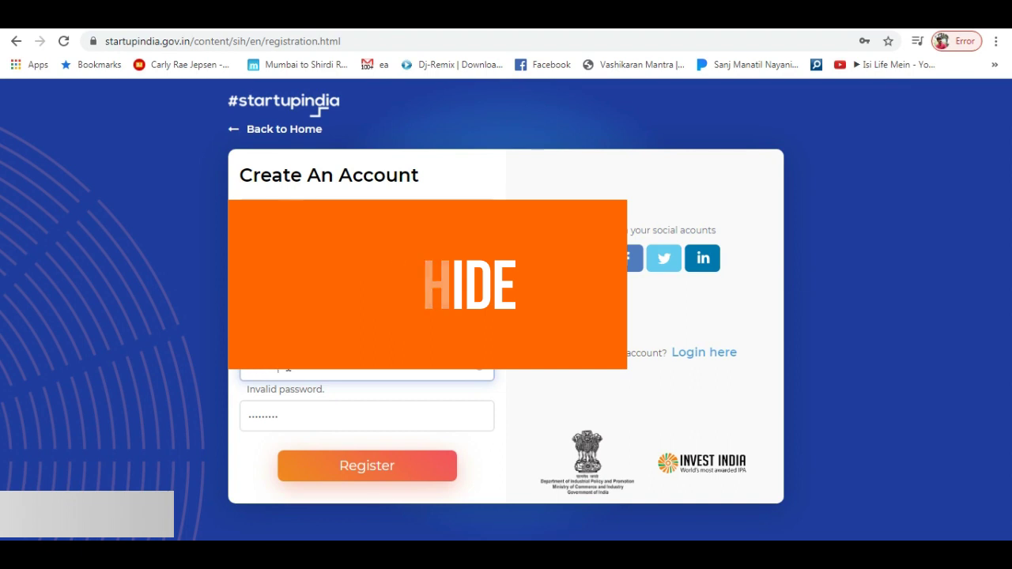
pyautogui.click(292, 416)
pyautogui.hotkey('ctrl', 'a')
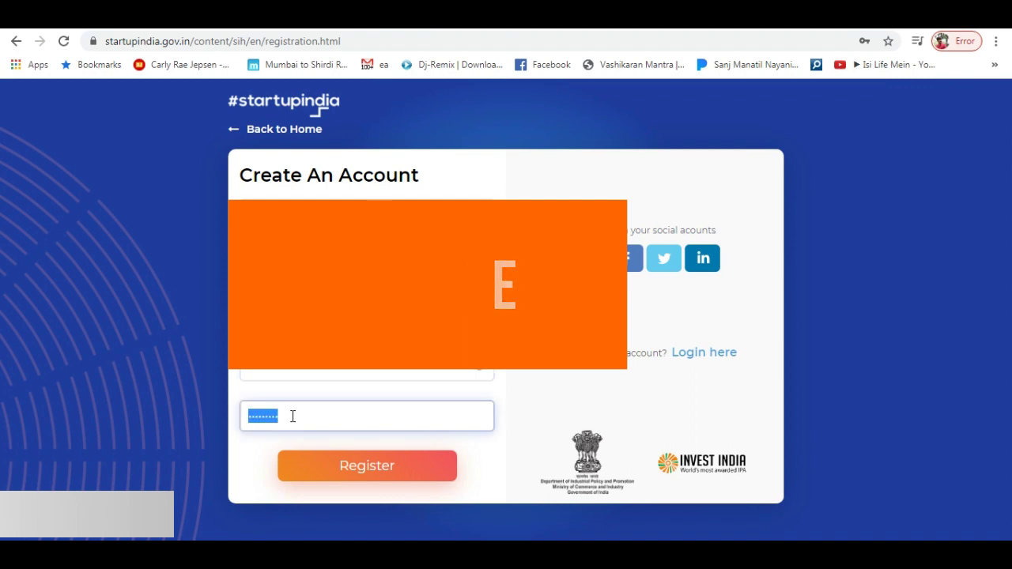
pyautogui.press('BackSpace')
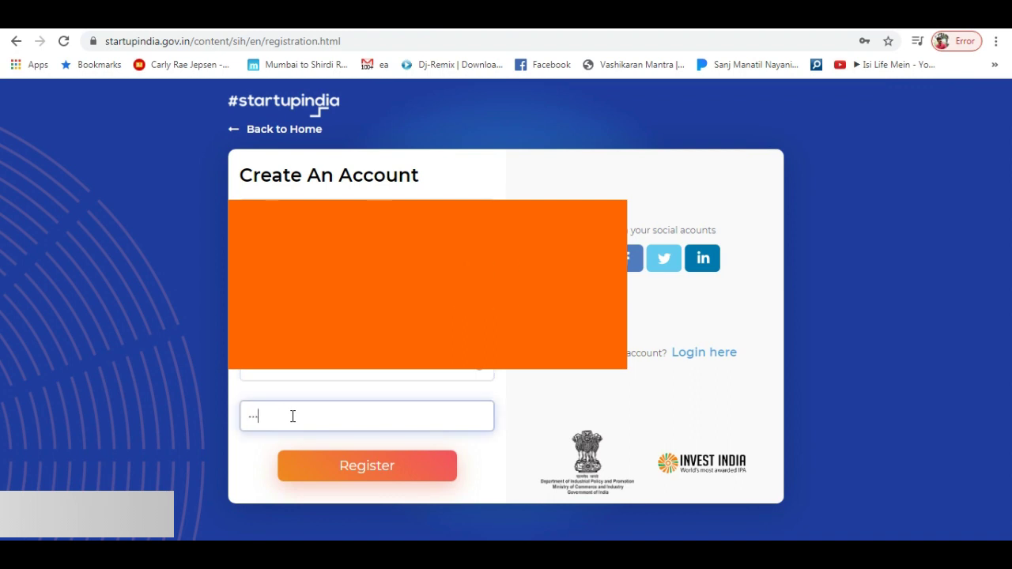
pyautogui.write('•••••')
pyautogui.click(482, 374)
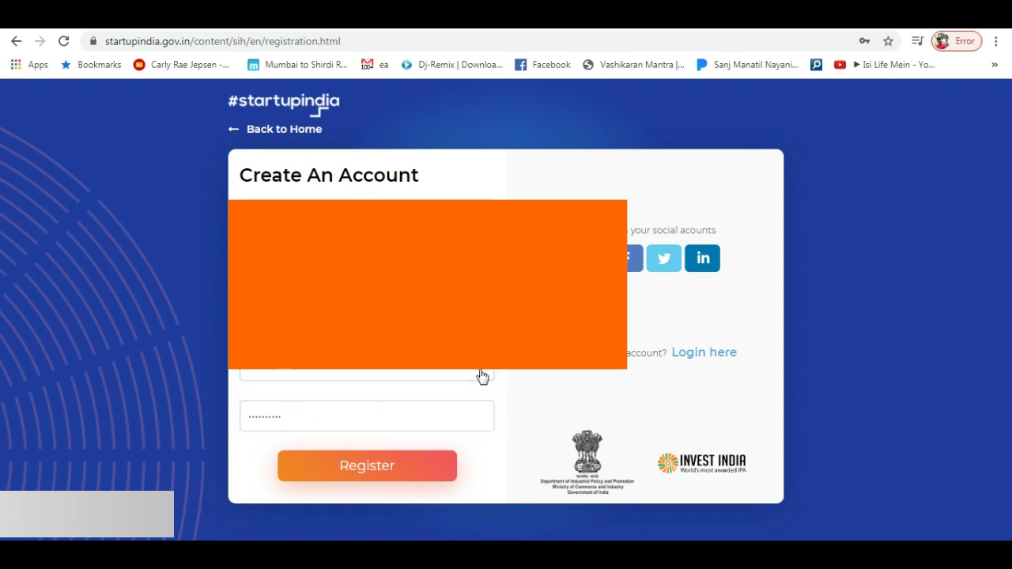
pyautogui.click(364, 471)
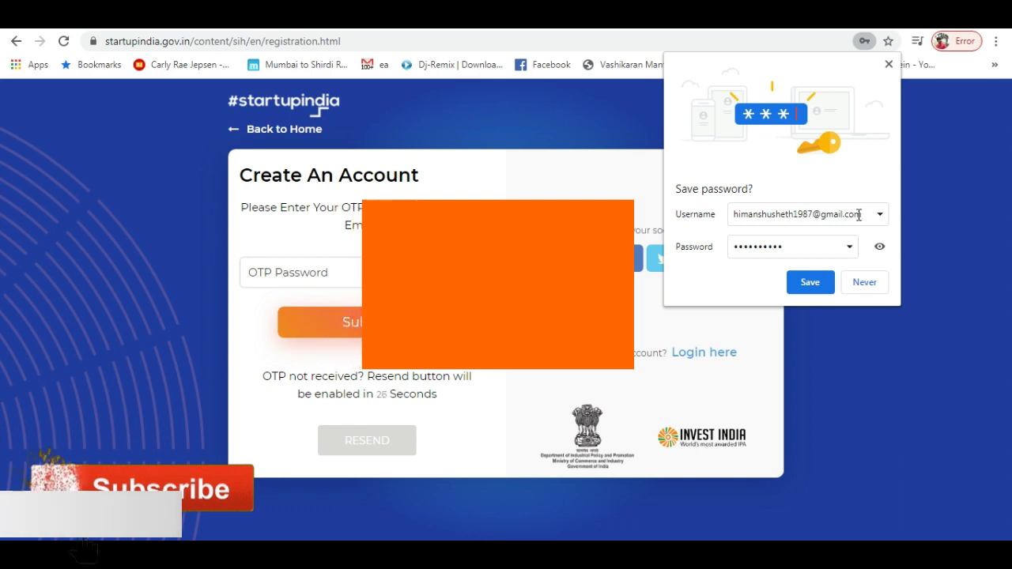
# Dismiss the save-password prompt, enter the emailed OTP code and submit it.
pyautogui.click(889, 65)
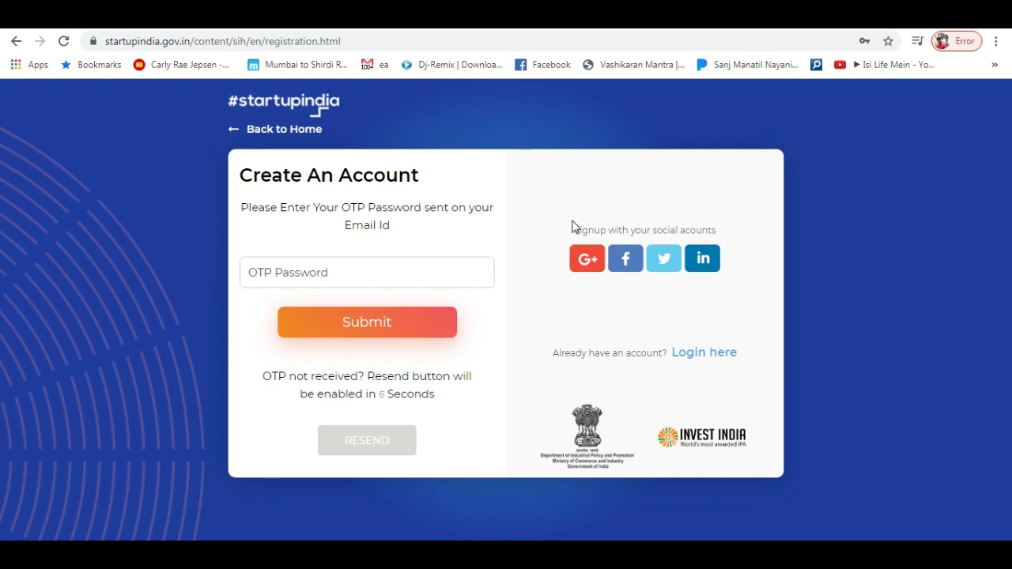
pyautogui.click(374, 279)
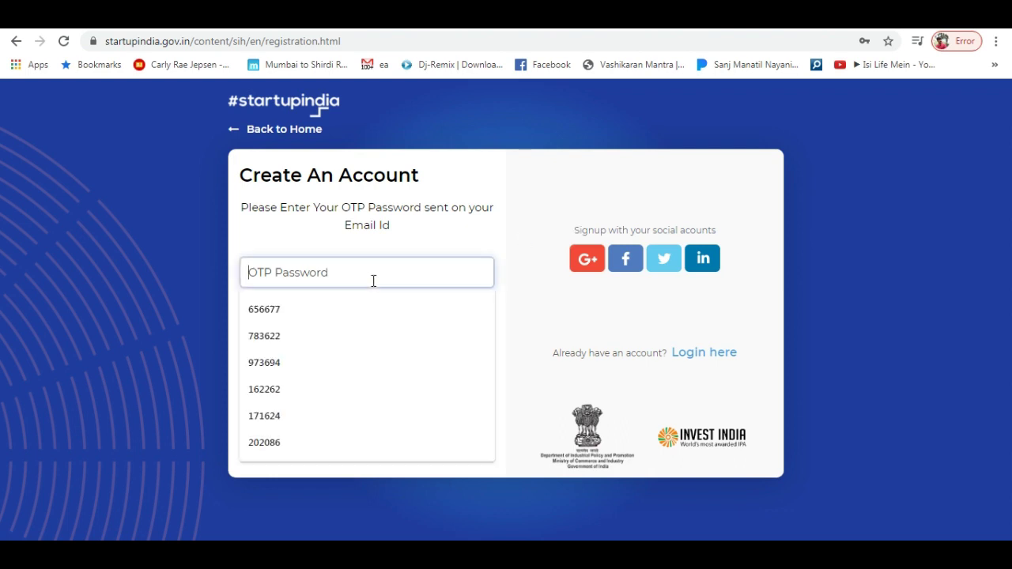
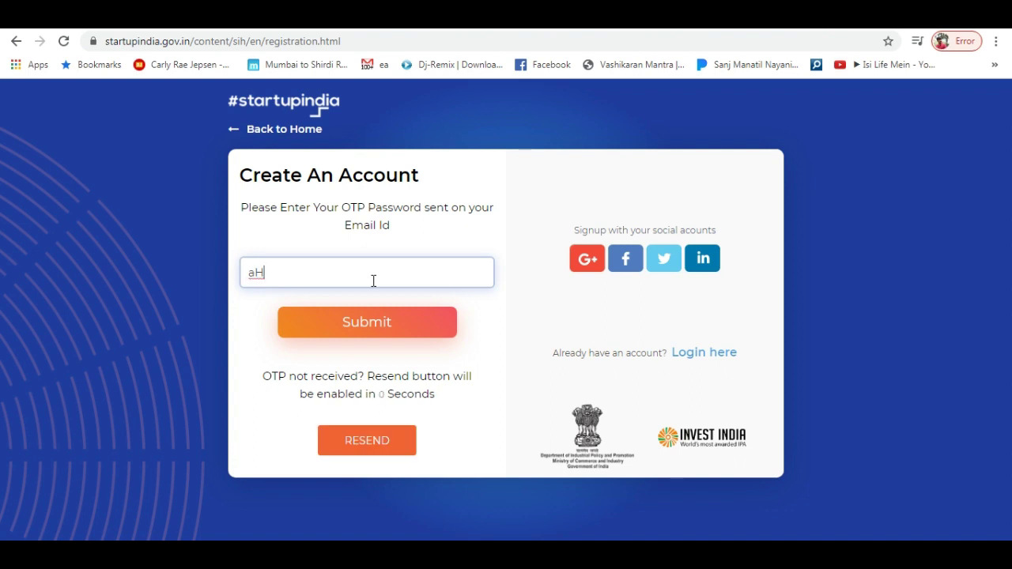
pyautogui.click(373, 329)
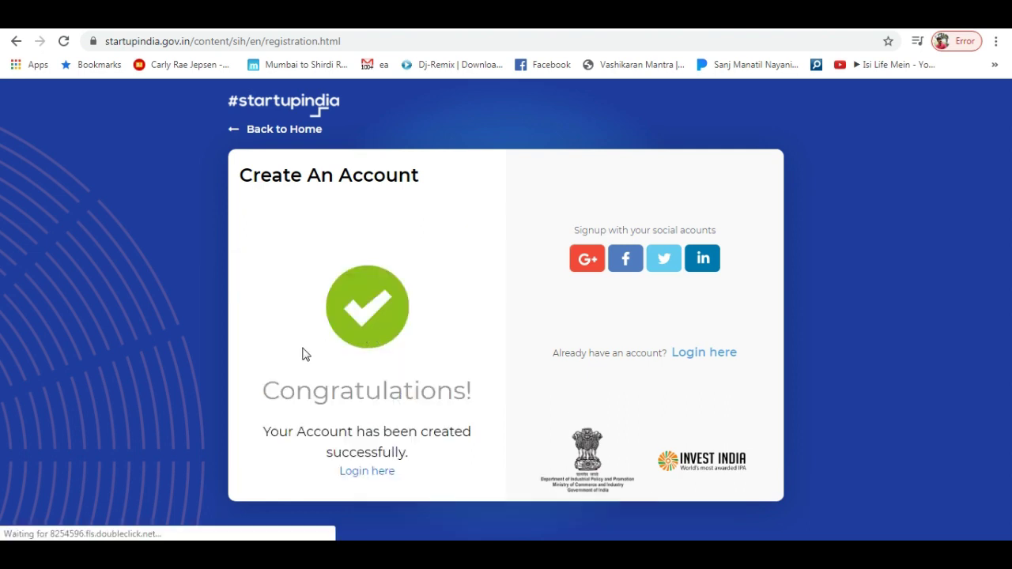
# Open Login here, tick I'm not a robot and log in with the new account.
pyautogui.click(366, 472)
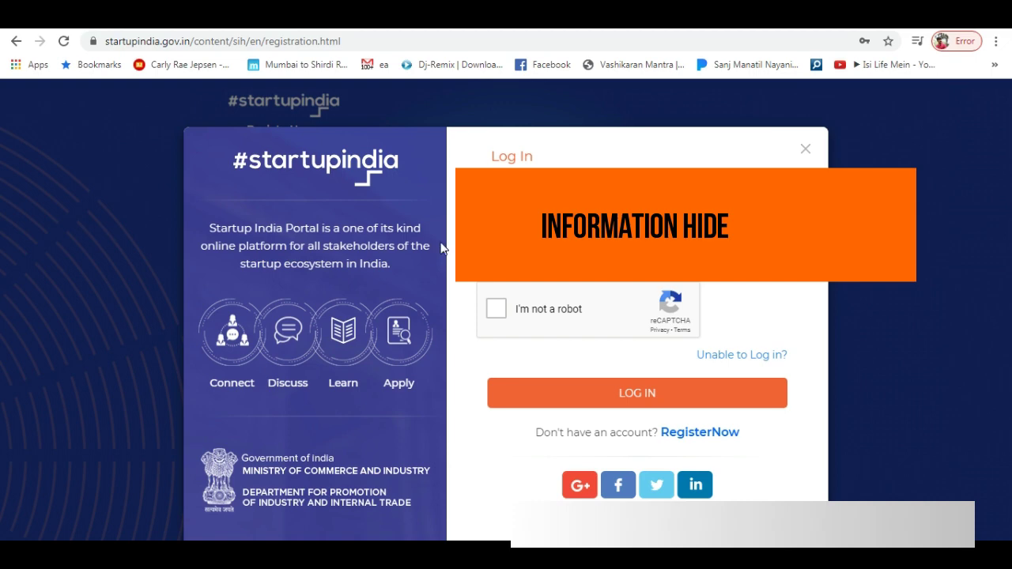
pyautogui.click(496, 310)
pyautogui.click(563, 395)
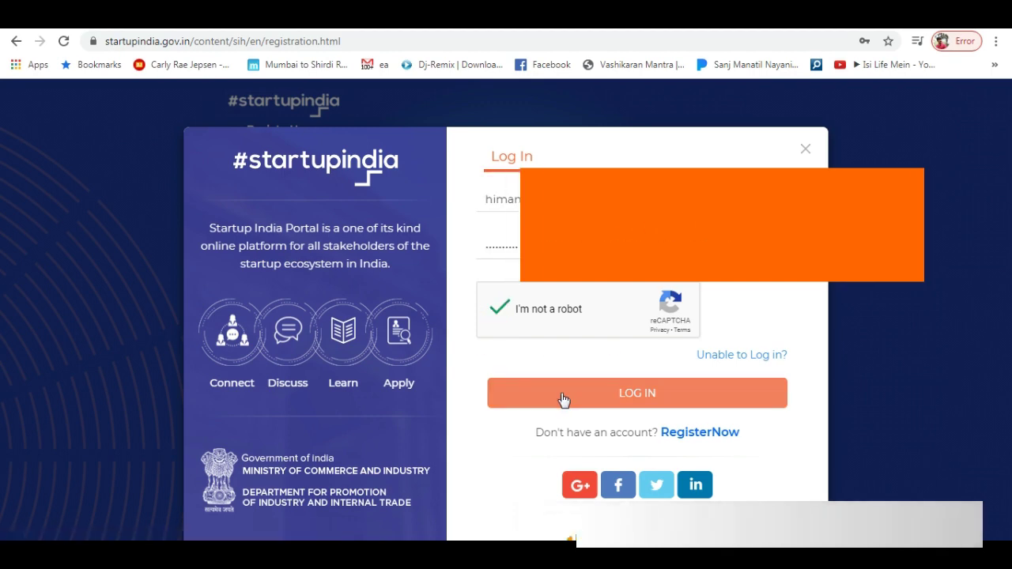
pyautogui.click(562, 396)
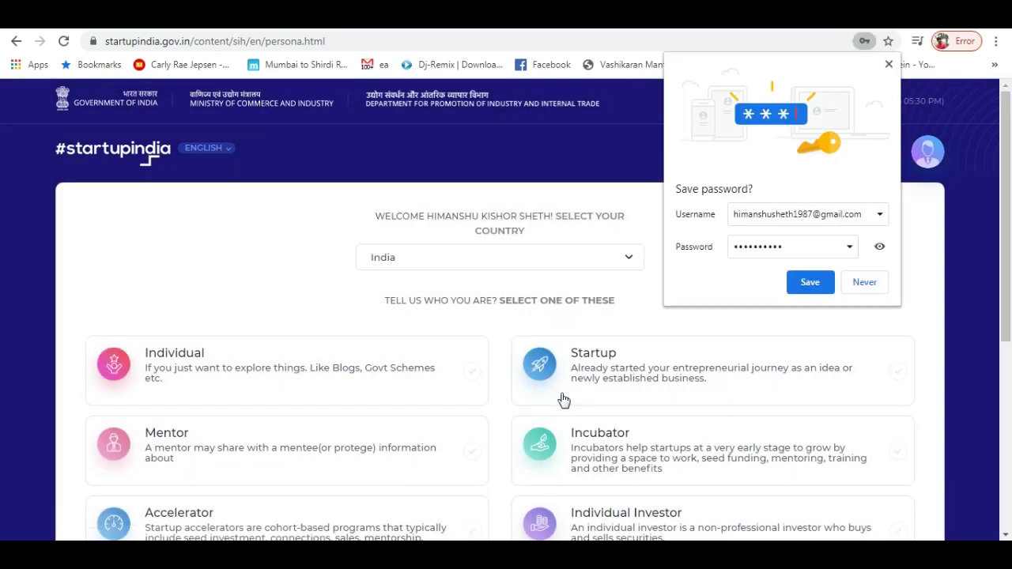
# Decline saving the password, select the Individual role card and continue with NEXT STEP.
pyautogui.click(880, 287)
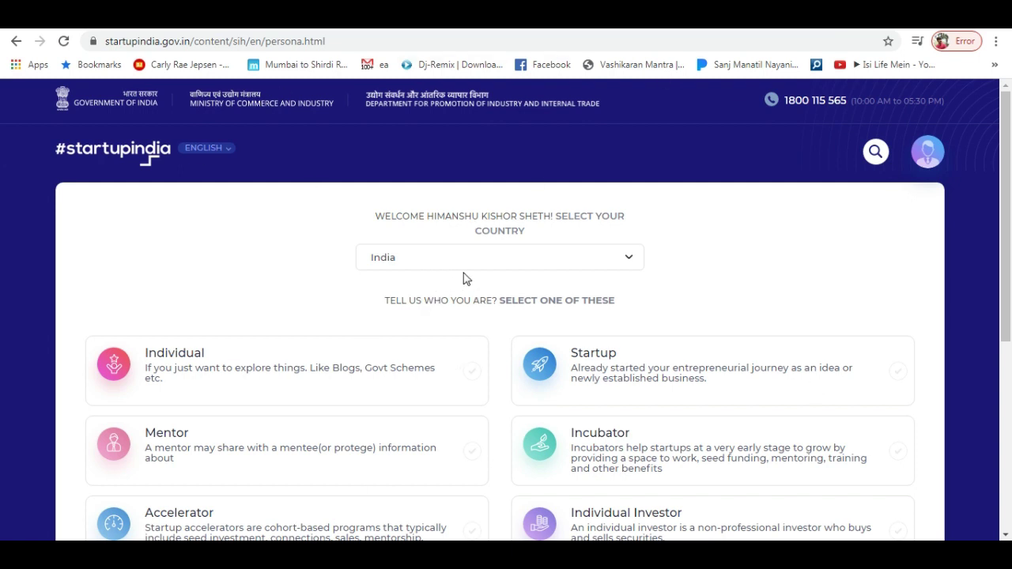
pyautogui.moveTo(1007, 261)
pyautogui.mouseDown()
pyautogui.moveTo(1008, 283)
pyautogui.moveTo(992, 249)
pyautogui.mouseUp()
pyautogui.click(927, 153)
pyautogui.moveTo(1011, 245); pyautogui.dragTo(1010, 341)
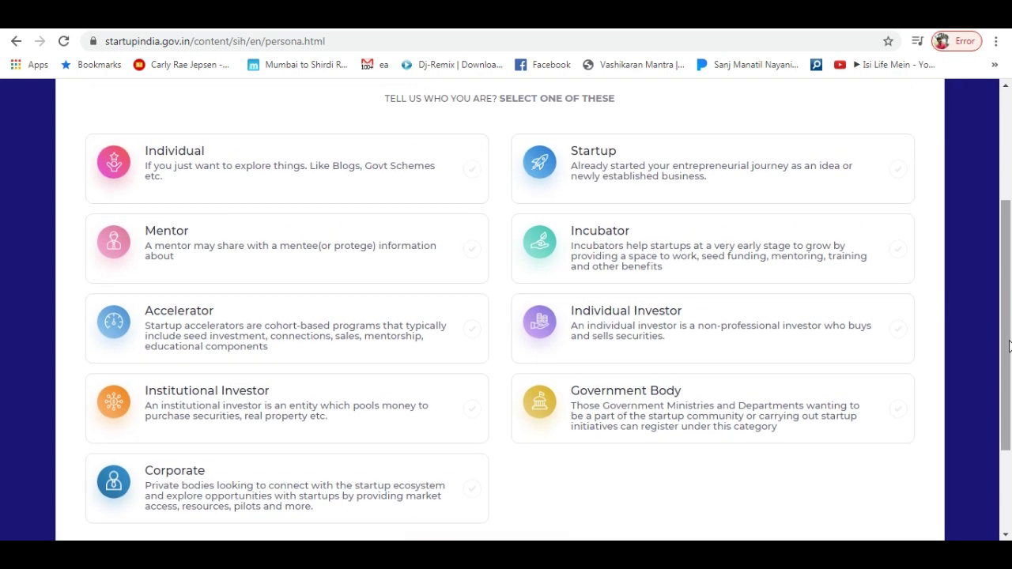
pyautogui.click(247, 178)
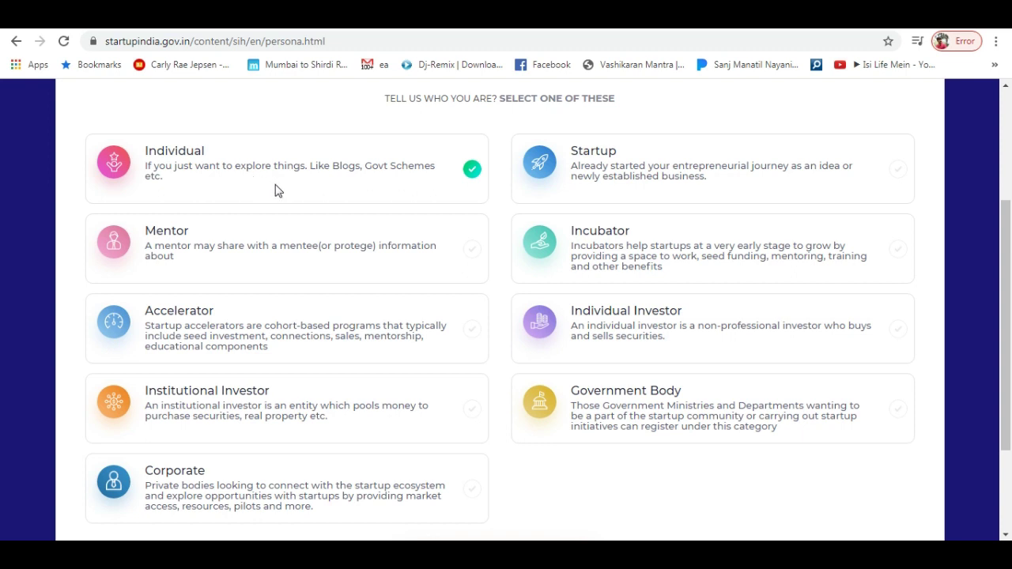
pyautogui.click(650, 179)
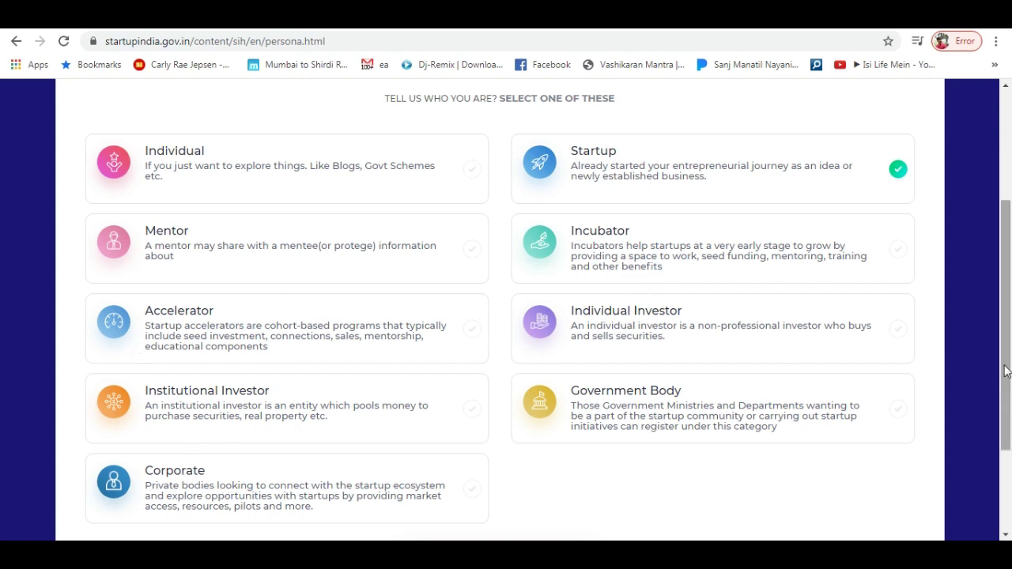
pyautogui.moveTo(1004, 389)
pyautogui.mouseDown()
pyautogui.moveTo(1005, 418)
pyautogui.moveTo(1006, 370)
pyautogui.mouseUp()
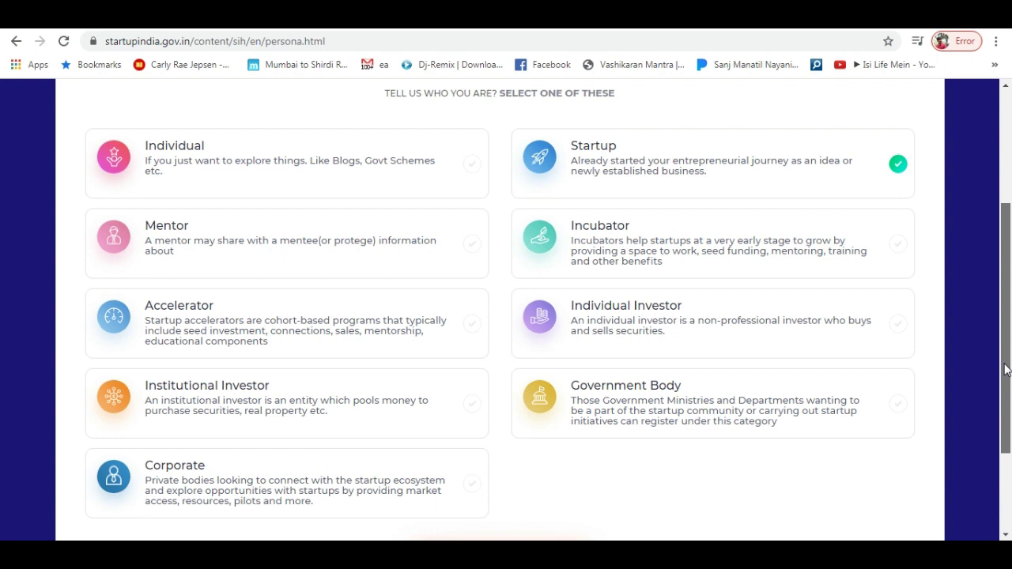
pyautogui.click(320, 177)
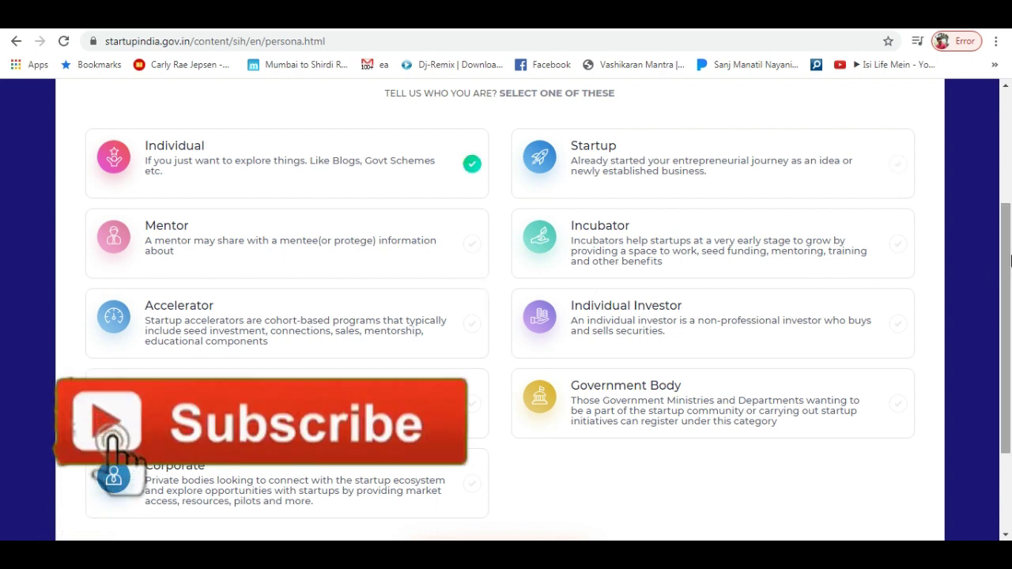
pyautogui.moveTo(1006, 225); pyautogui.dragTo(1008, 294)
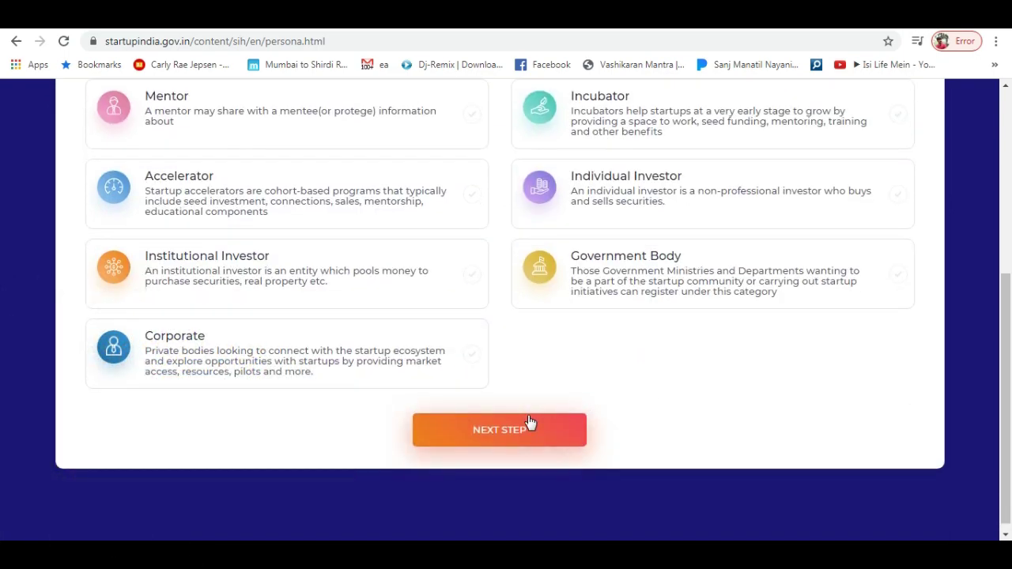
pyautogui.click(529, 416)
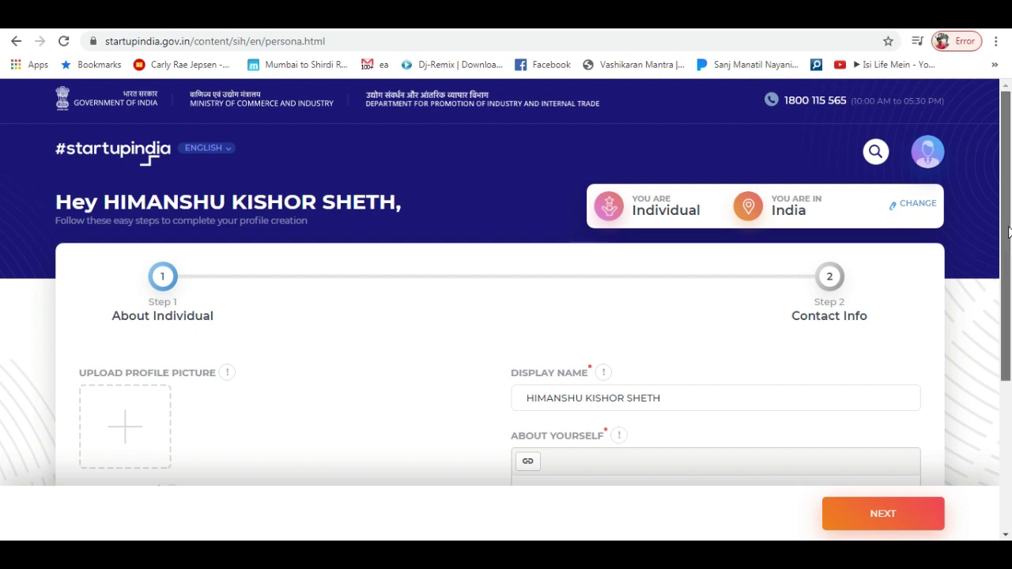
# Upload the portrait photo from the Desktop as the profile picture, using list view to find it.
pyautogui.moveTo(1005, 247); pyautogui.dragTo(1004, 368)
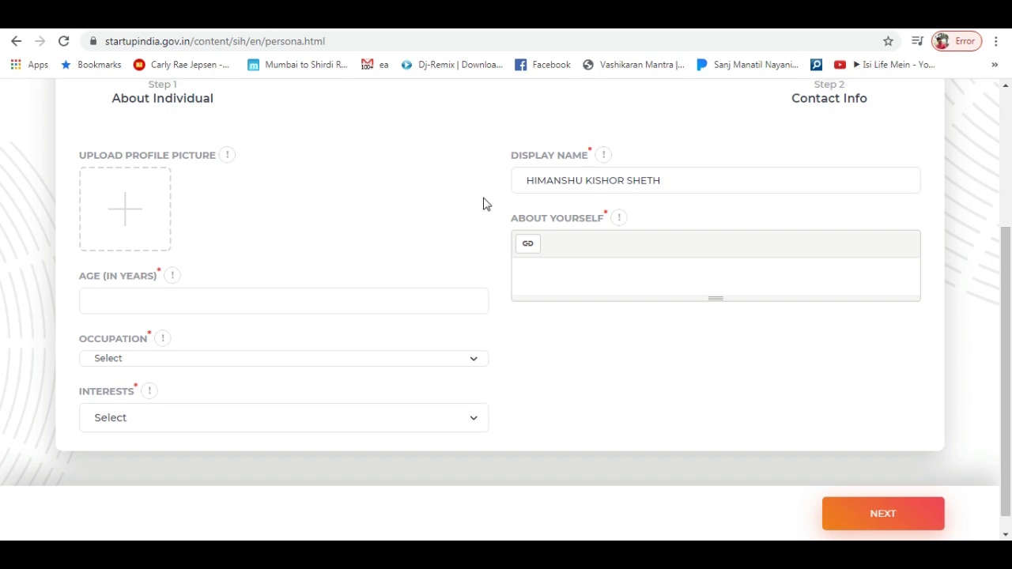
pyautogui.click(125, 223)
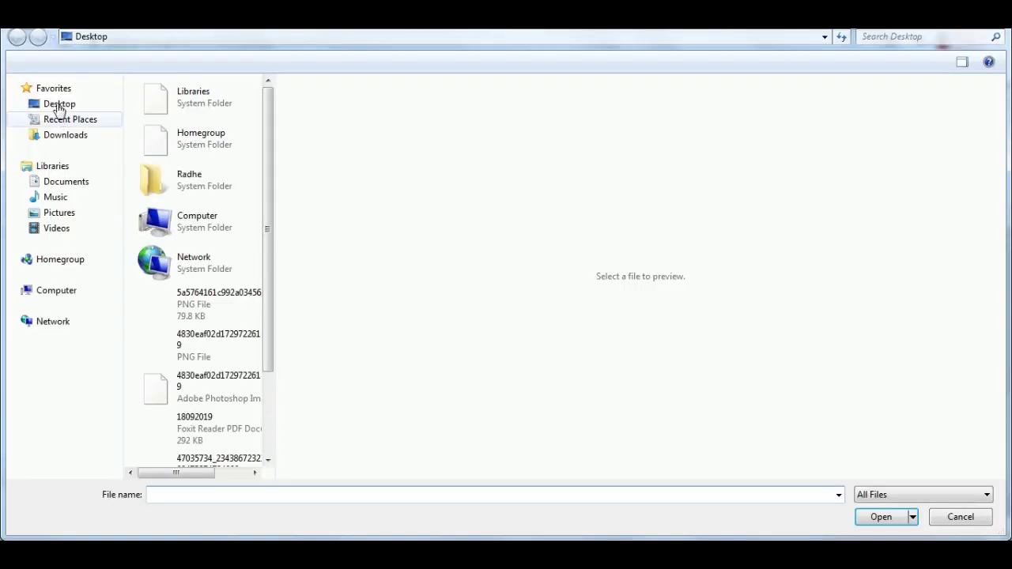
pyautogui.click(58, 105)
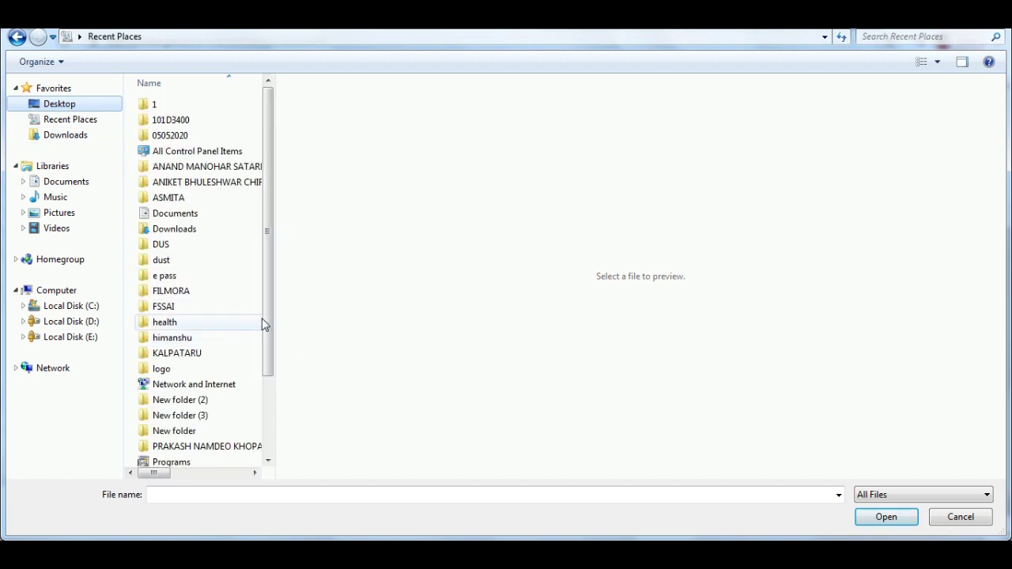
pyautogui.moveTo(269, 316); pyautogui.dragTo(269, 276)
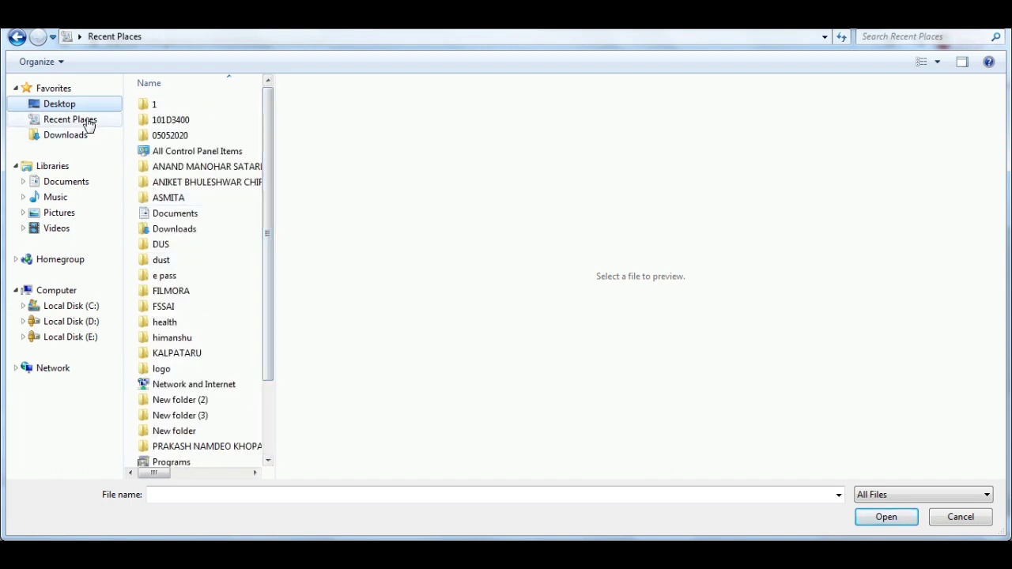
pyautogui.doubleClick(67, 93)
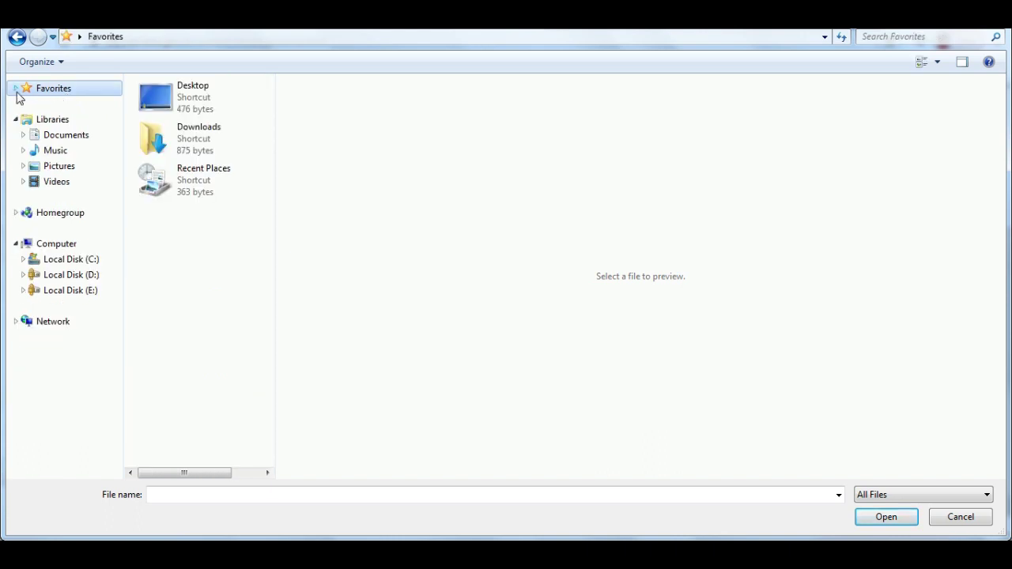
pyautogui.click(17, 90)
pyautogui.click(48, 103)
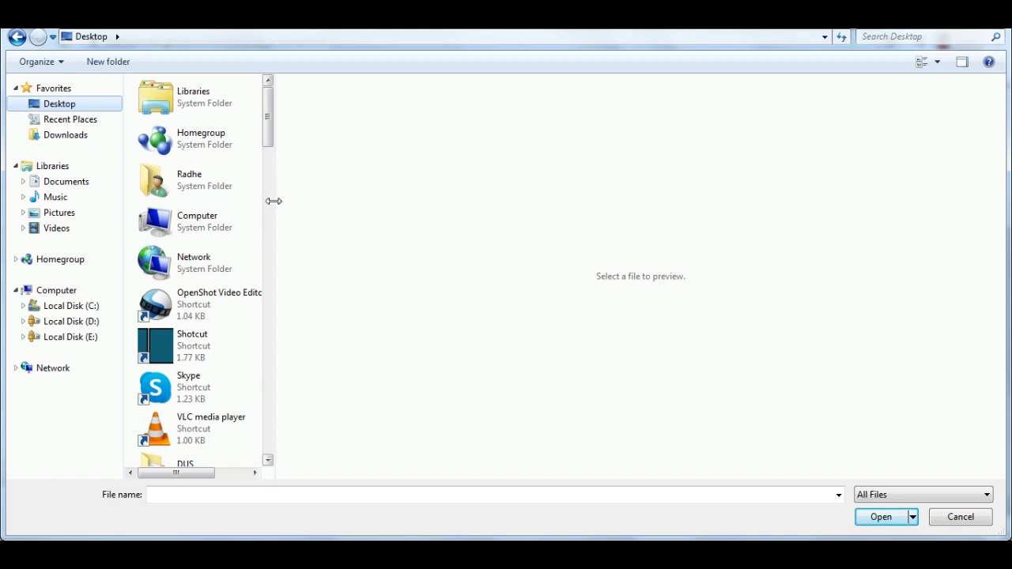
pyautogui.scroll(-3, 276, 199)
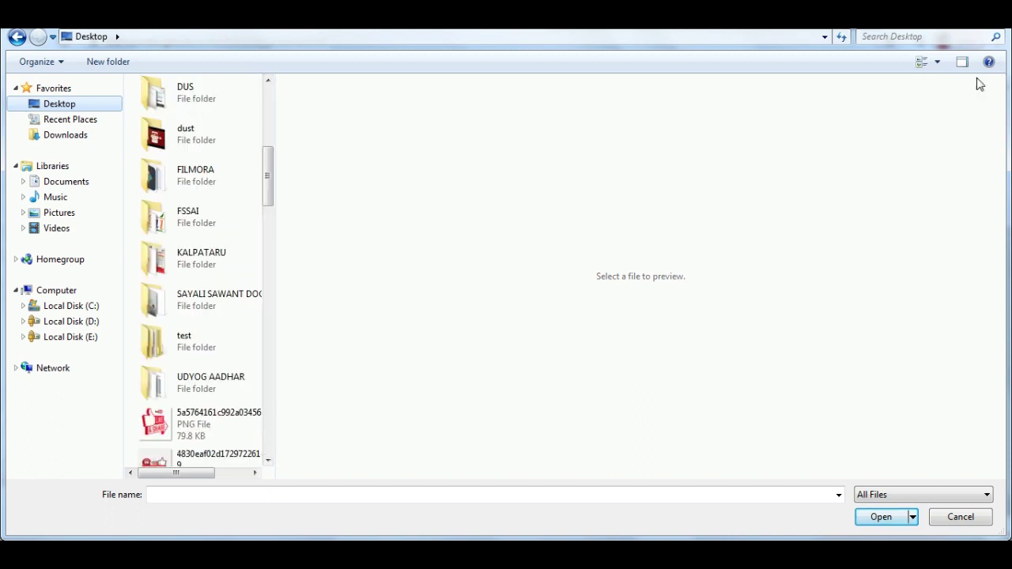
pyautogui.click(923, 63)
pyautogui.click(922, 63)
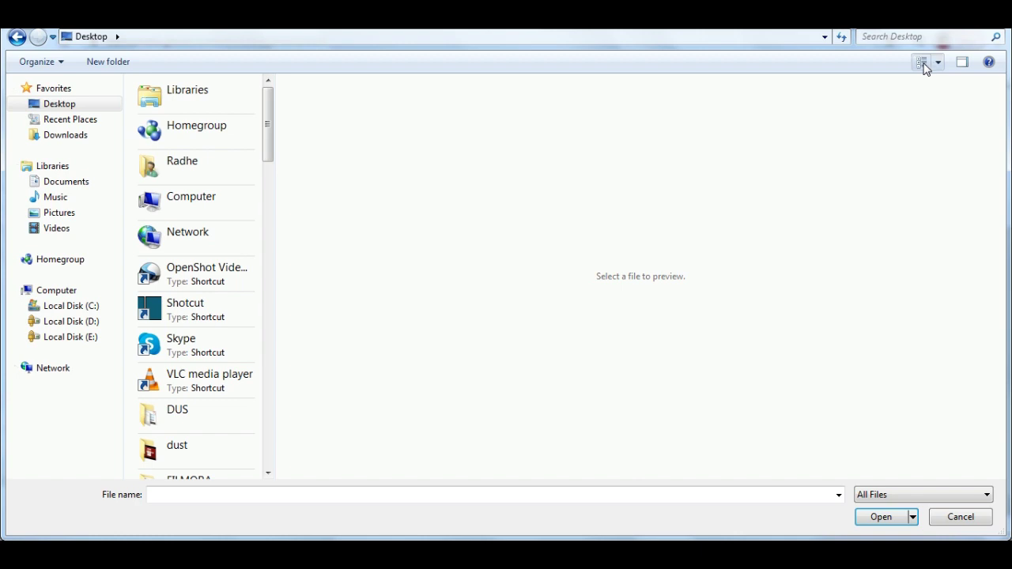
pyautogui.click(922, 63)
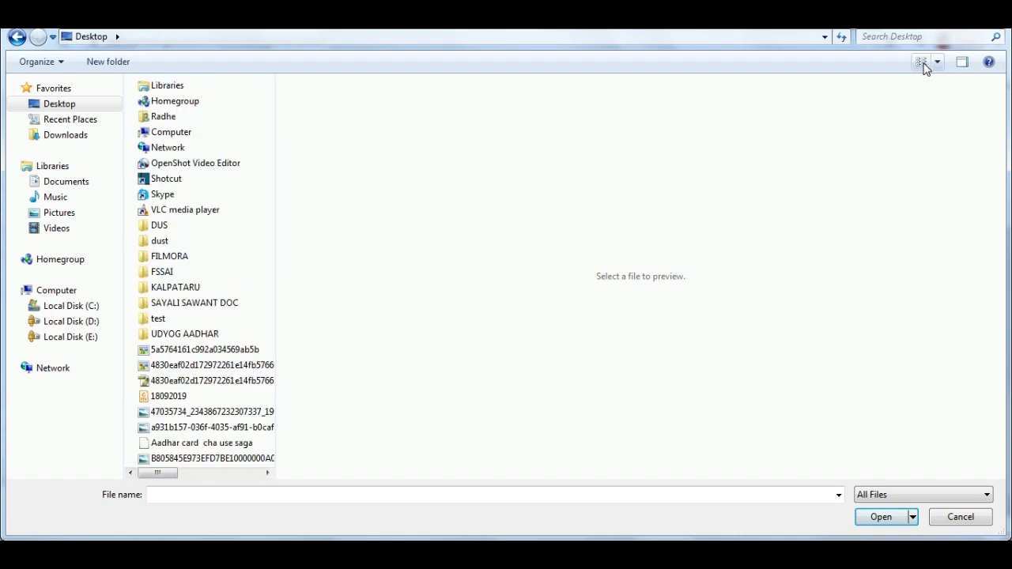
pyautogui.click(226, 415)
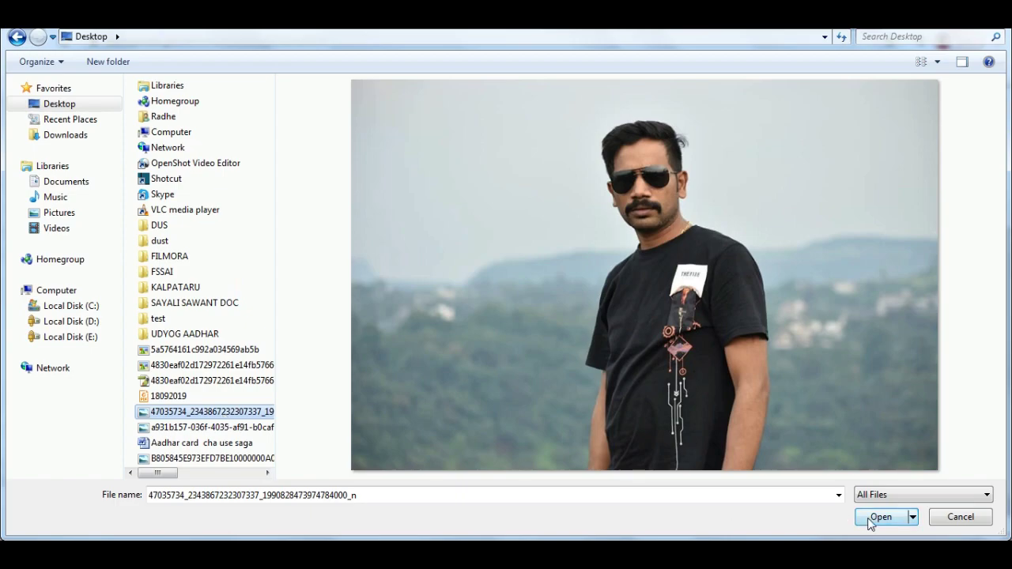
pyautogui.click(868, 518)
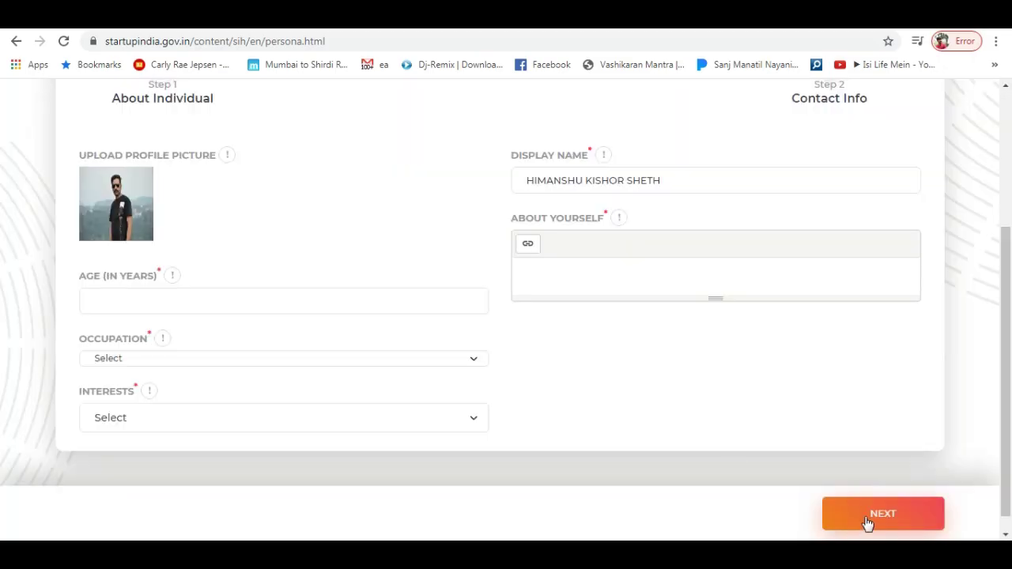
# Set the age to 33 and the occupation to Entrepreneur.
pyautogui.click(203, 295)
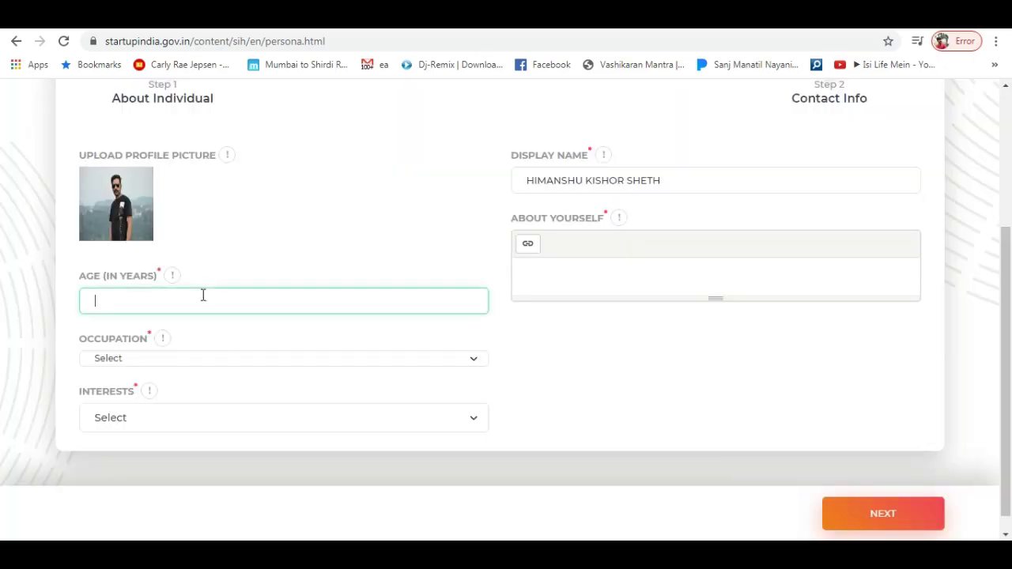
pyautogui.click(193, 362)
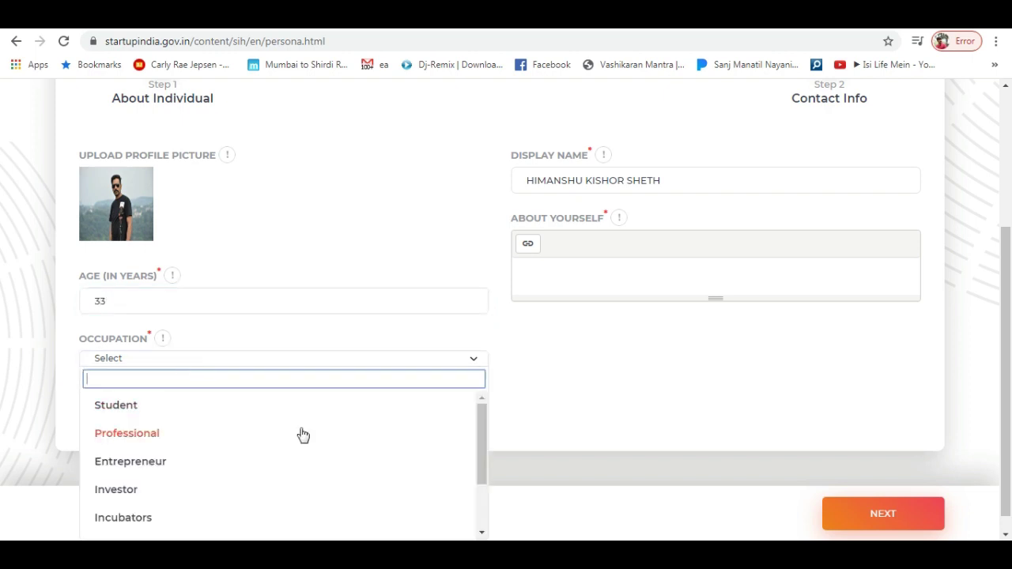
pyautogui.moveTo(485, 425); pyautogui.dragTo(474, 474)
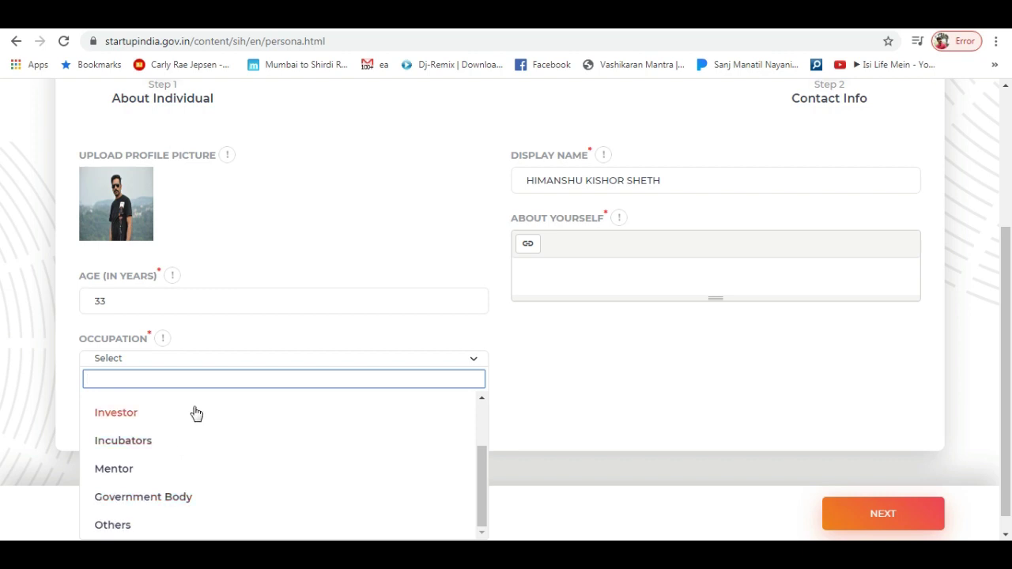
pyautogui.moveTo(484, 460); pyautogui.dragTo(480, 419)
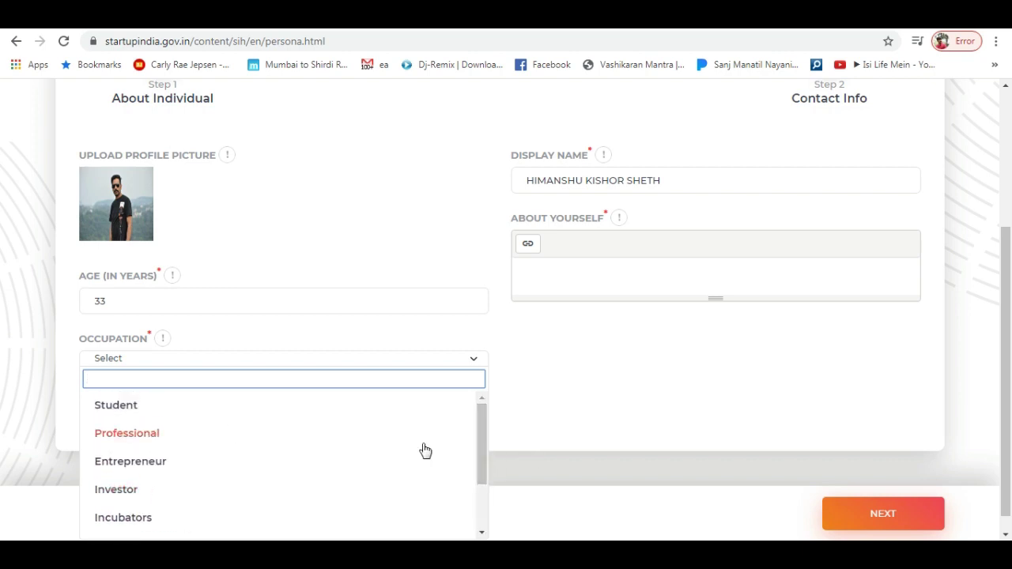
pyautogui.click(267, 463)
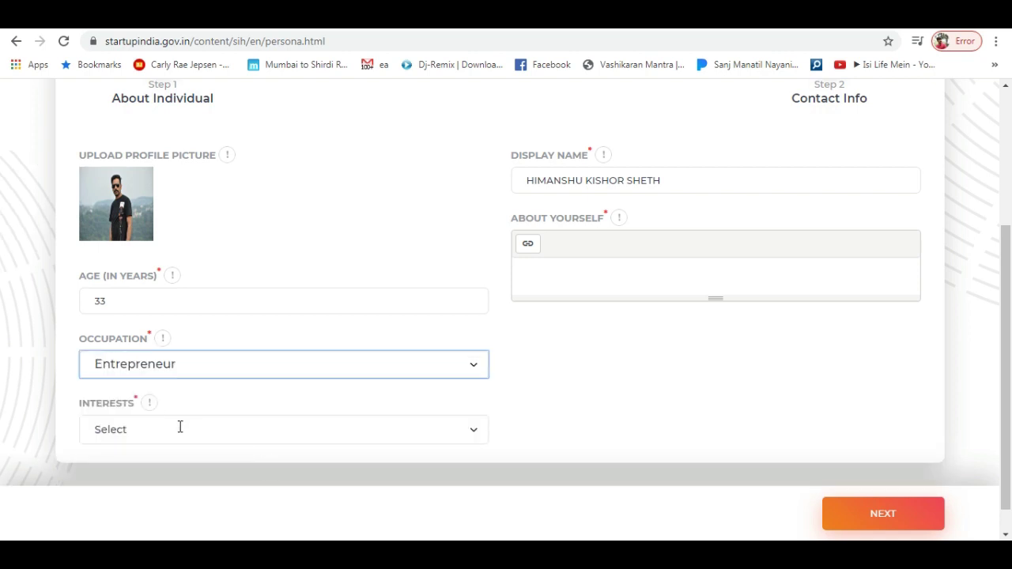
pyautogui.click(180, 427)
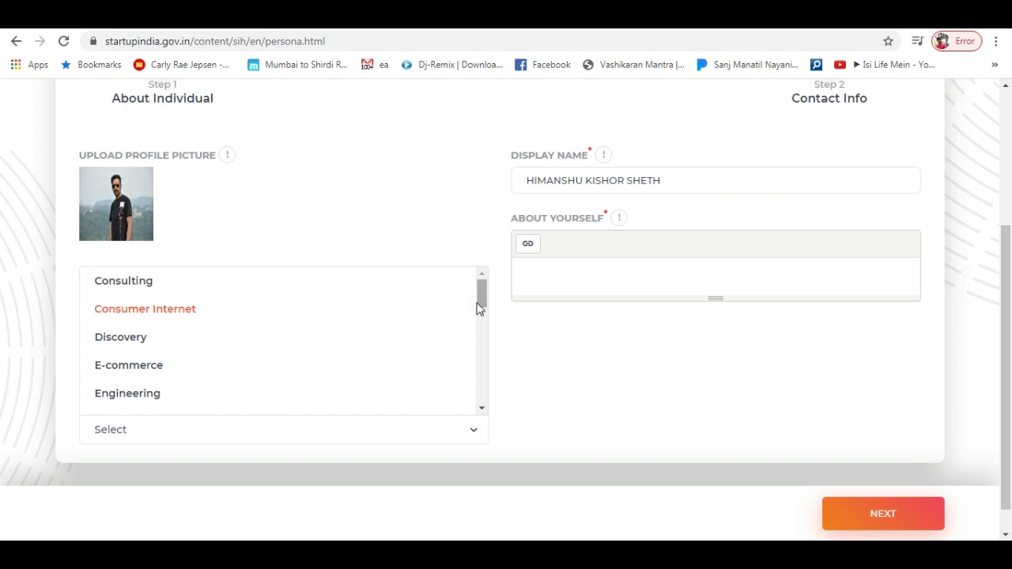
pyautogui.moveTo(482, 314)
pyautogui.mouseDown()
pyautogui.moveTo(483, 421)
pyautogui.moveTo(482, 307)
pyautogui.mouseUp()
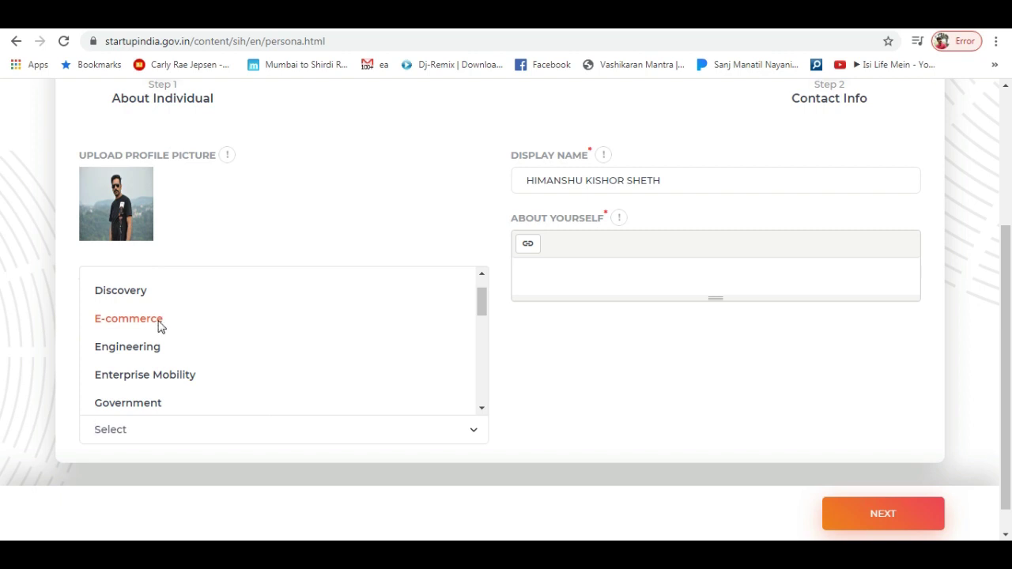
# Add E-commerce, Discovery, Location Based Services and Mobile as interests.
pyautogui.click(160, 327)
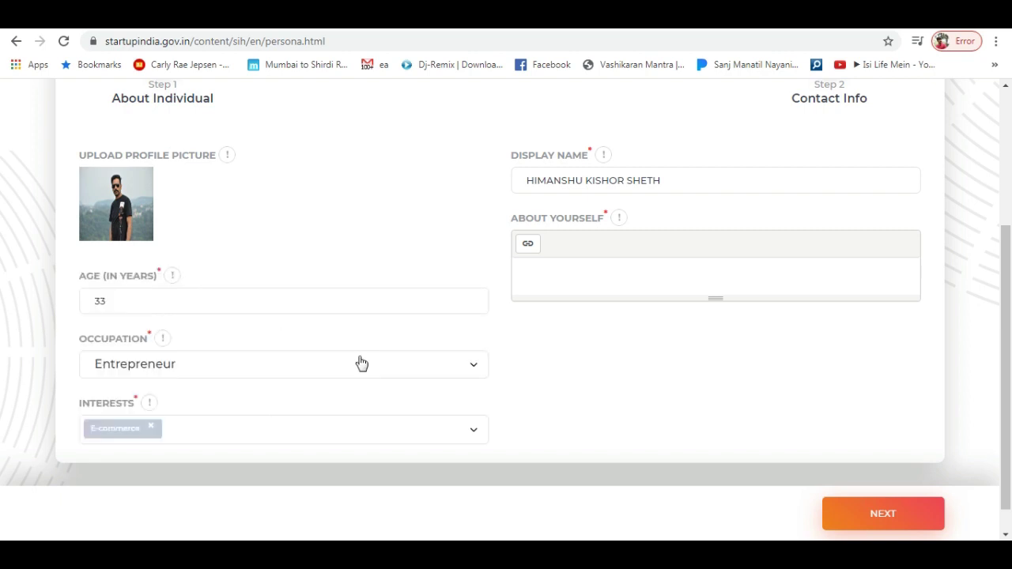
pyautogui.click(474, 427)
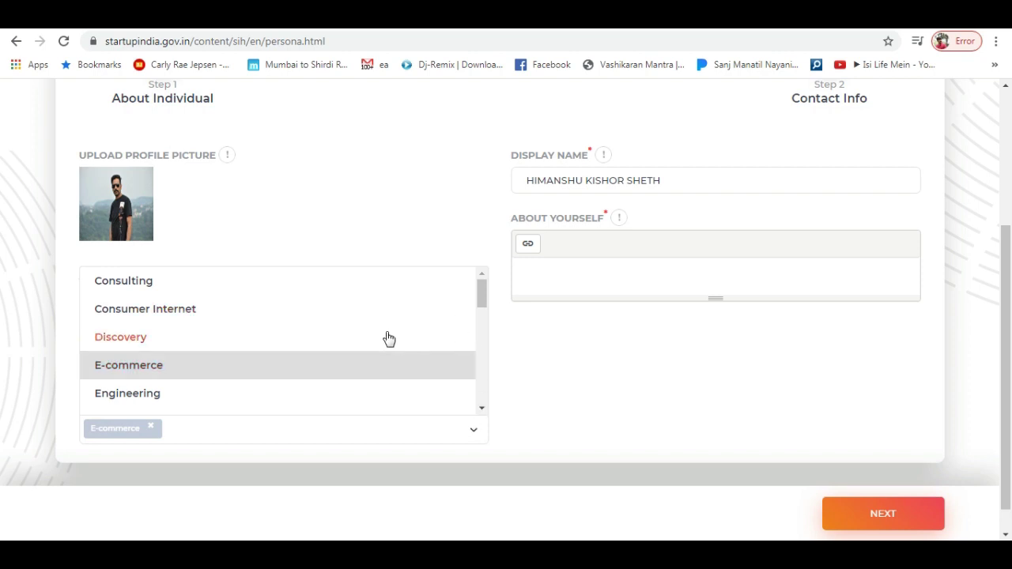
pyautogui.click(215, 342)
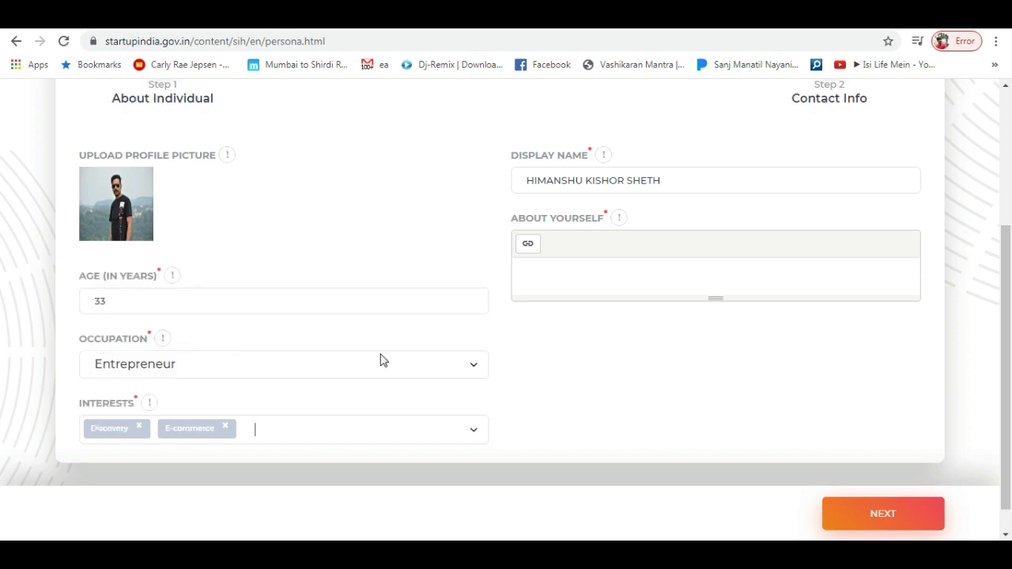
pyautogui.click(474, 435)
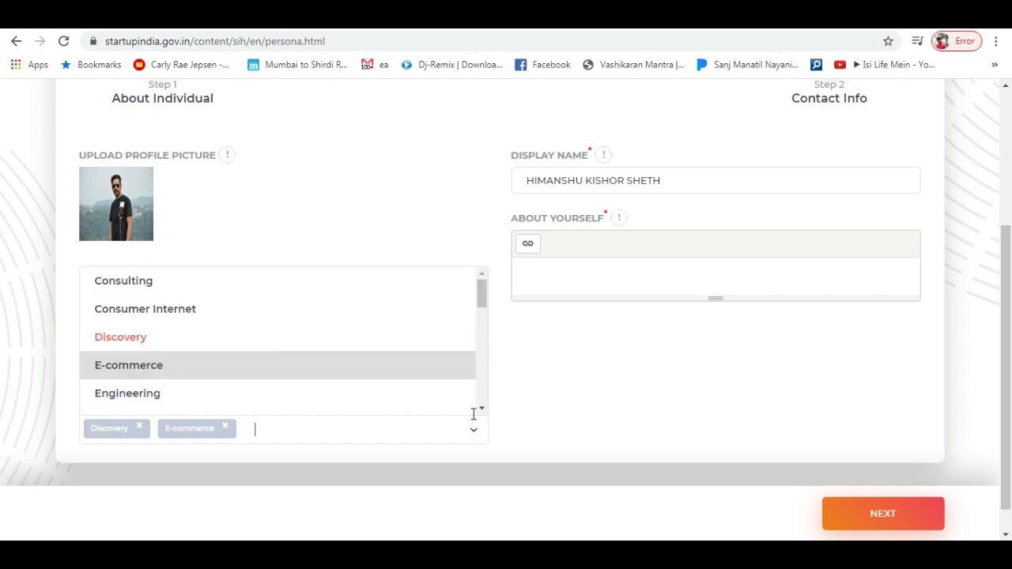
pyautogui.click(482, 409)
pyautogui.click(482, 410)
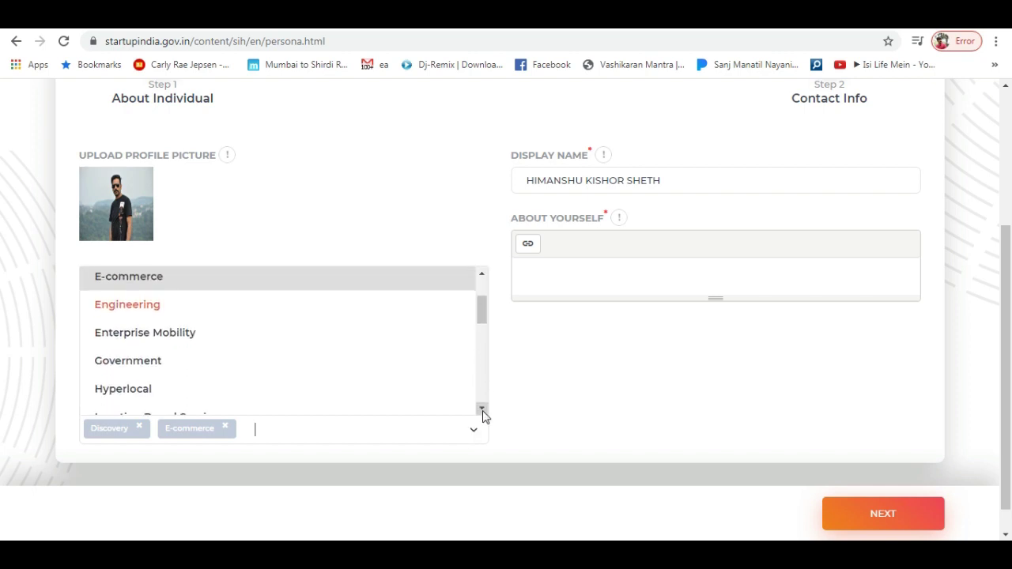
pyautogui.click(481, 410)
pyautogui.click(482, 410)
pyautogui.click(482, 410)
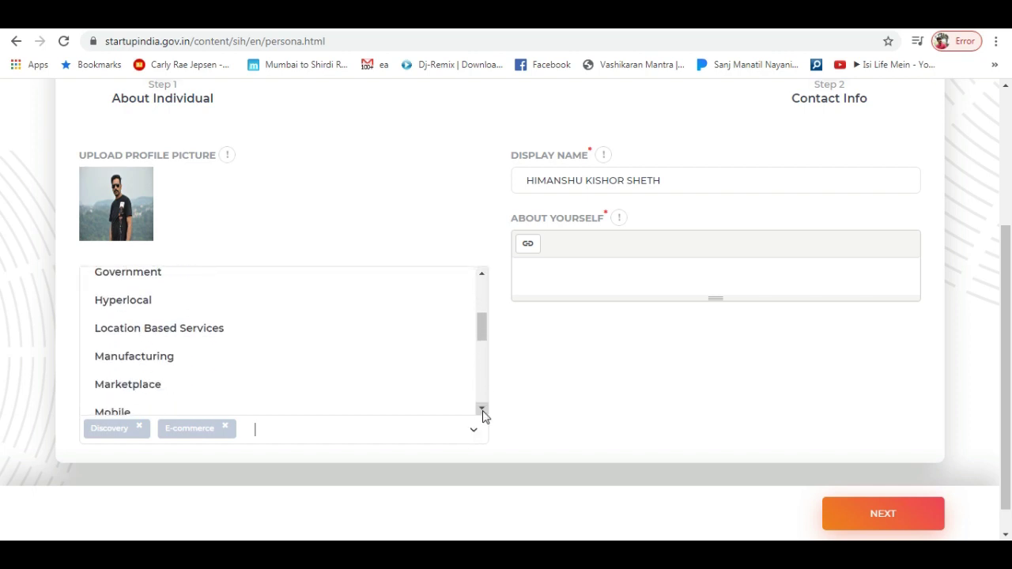
pyautogui.click(310, 338)
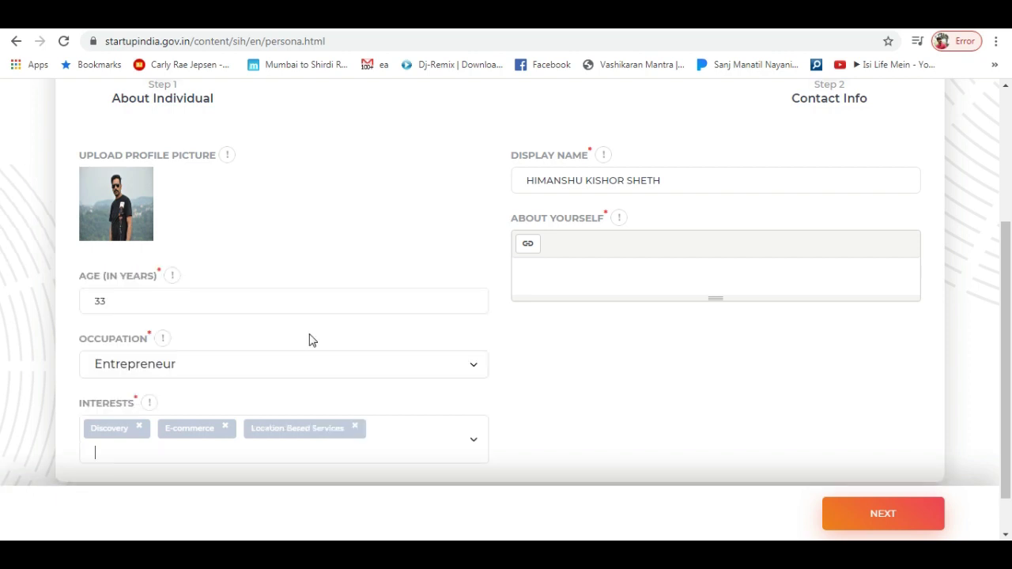
pyautogui.click(474, 441)
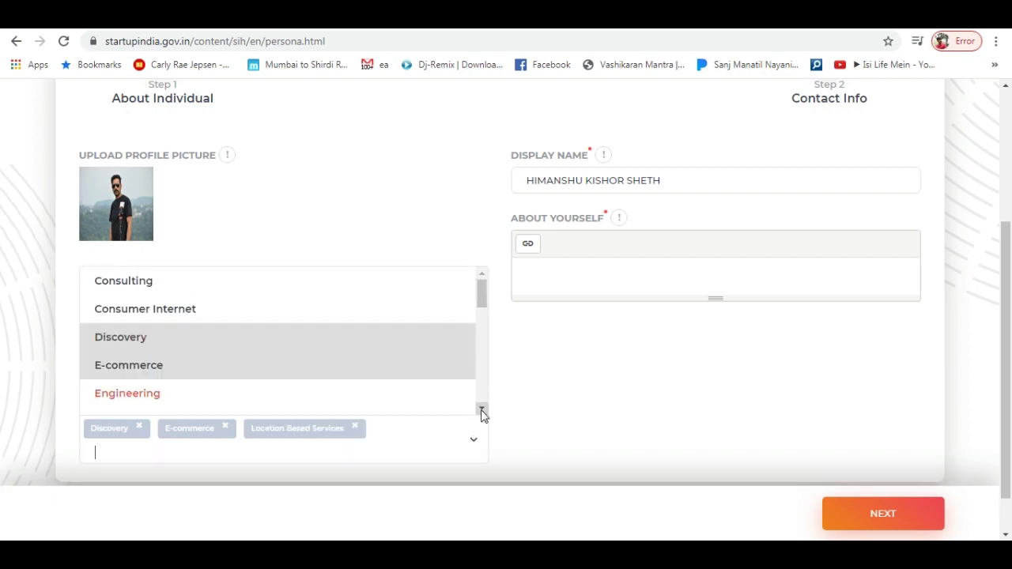
pyautogui.click(482, 412)
pyautogui.click(482, 411)
pyautogui.click(482, 411)
pyautogui.click(482, 410)
pyautogui.click(481, 411)
pyautogui.click(482, 410)
pyautogui.click(482, 411)
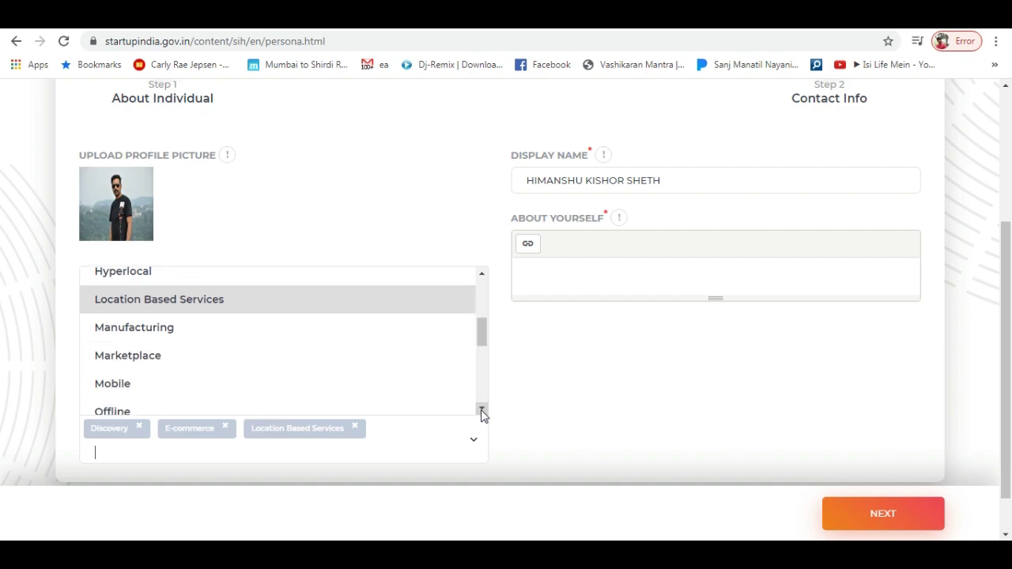
pyautogui.click(482, 410)
pyautogui.click(112, 354)
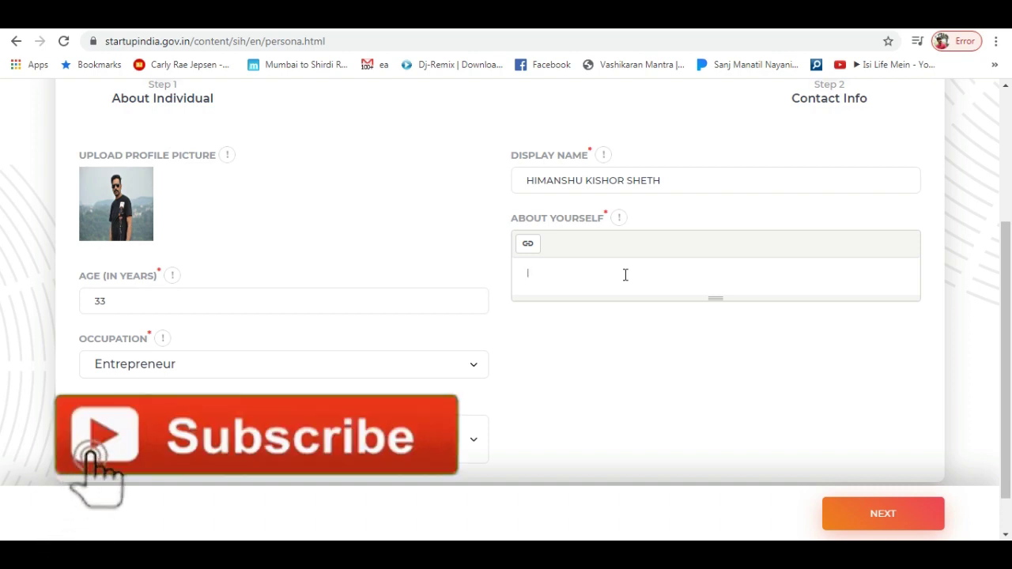
# Write a one-line self-introduction in About Yourself and advance to Step 2, Contact Info.
pyautogui.write('I am him')
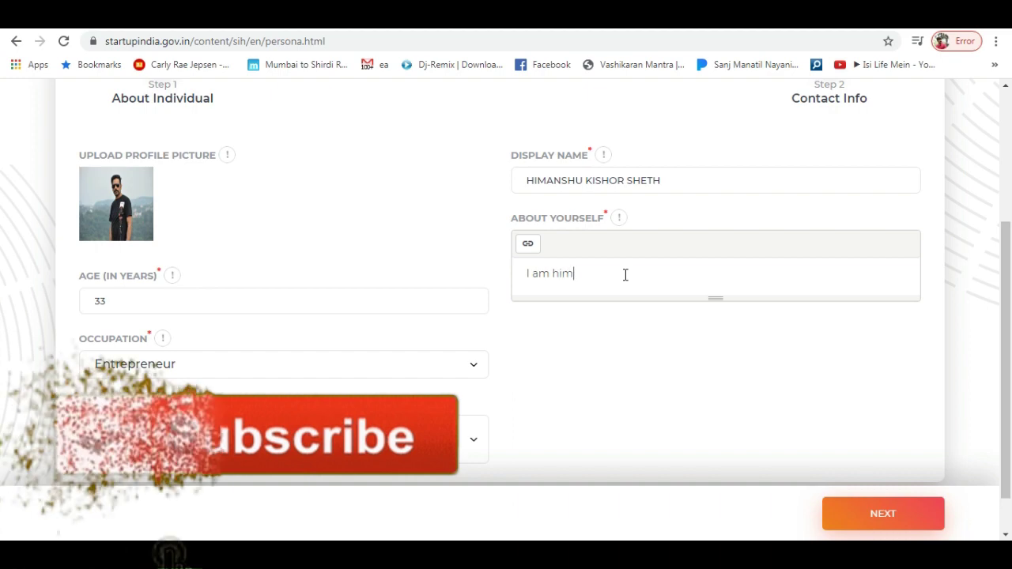
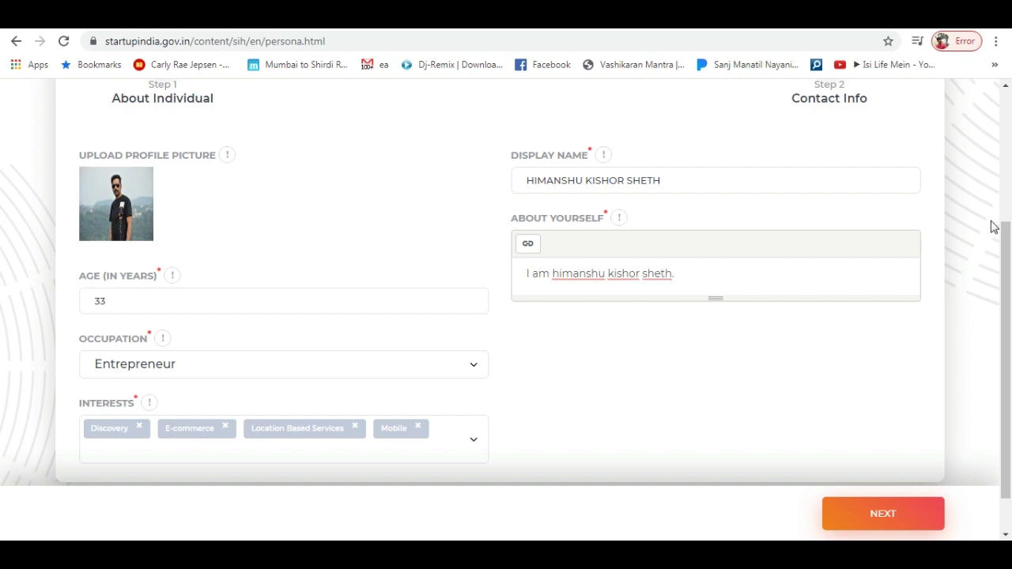
pyautogui.click(894, 515)
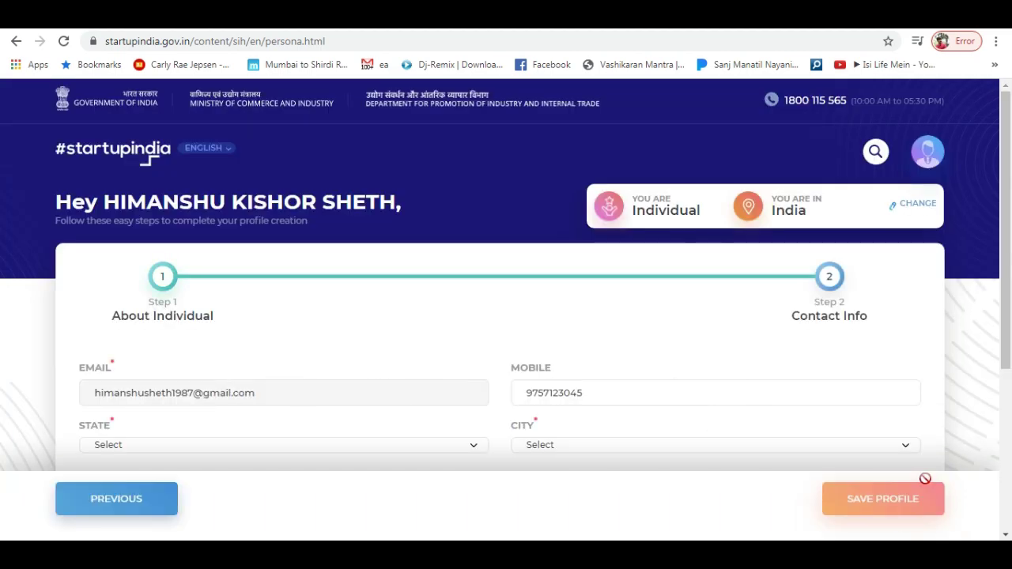
# Choose Maharashtra as the State, then search 'mu' to set the City to Mumbai.
pyautogui.scroll(-2, 482, 234)
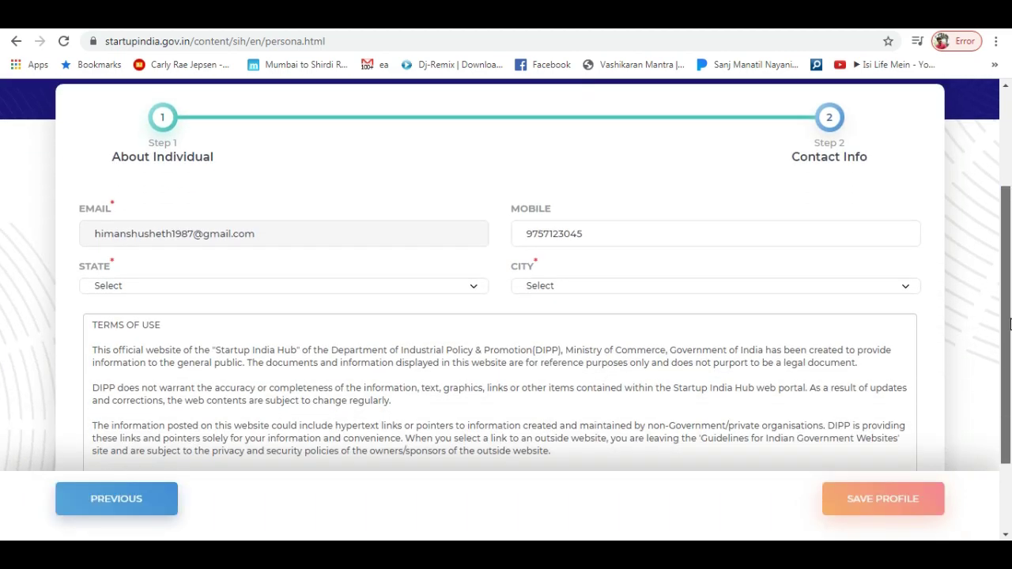
pyautogui.click(420, 291)
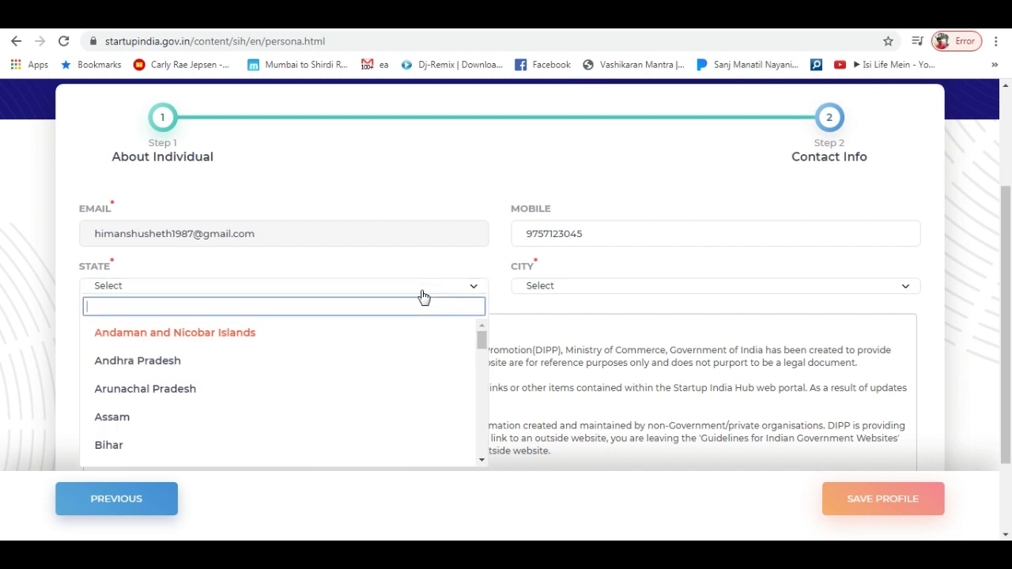
pyautogui.moveTo(480, 338); pyautogui.dragTo(480, 403)
pyautogui.click(347, 384)
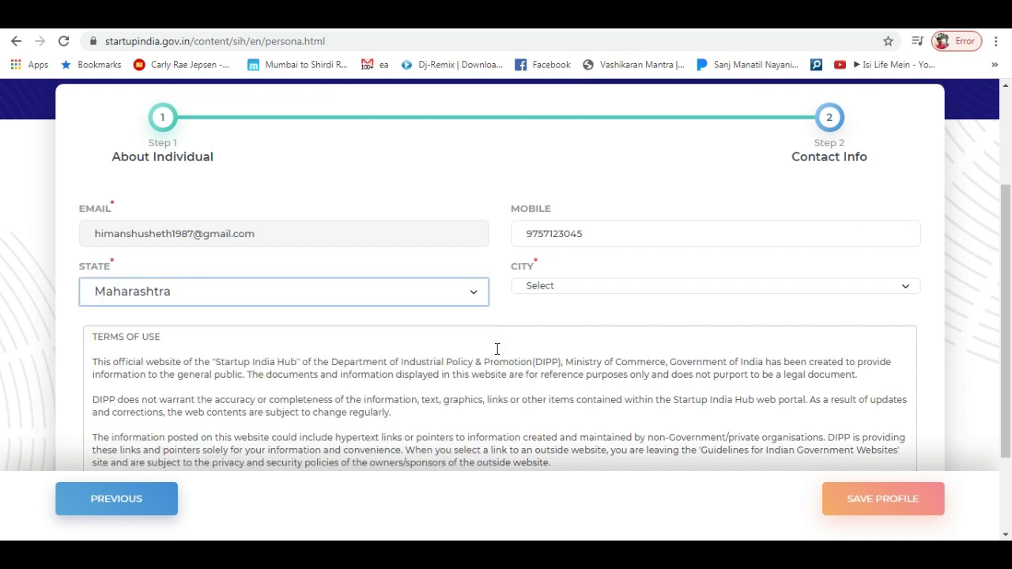
pyautogui.click(614, 294)
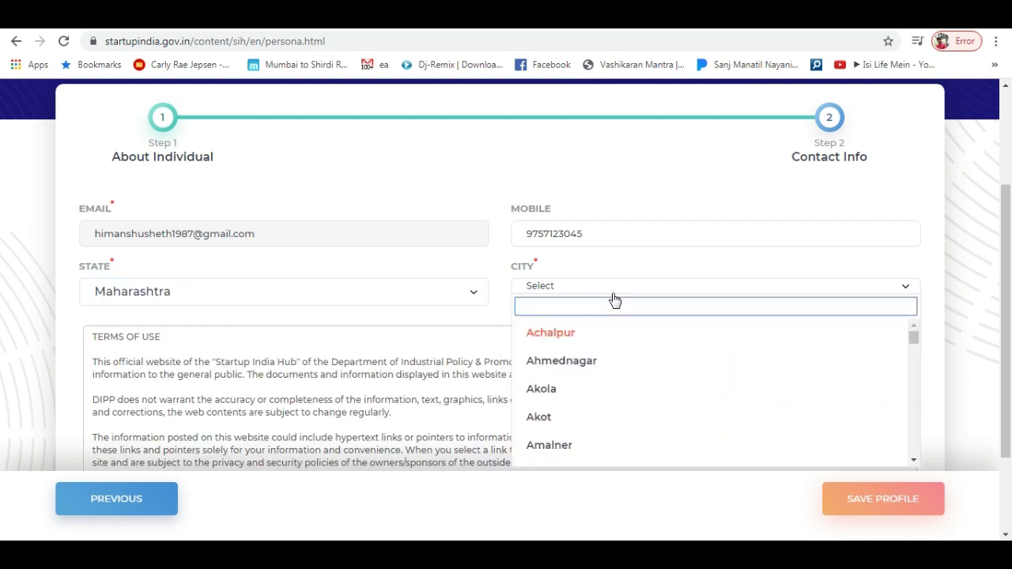
pyautogui.write('mu')
pyautogui.press('Return')
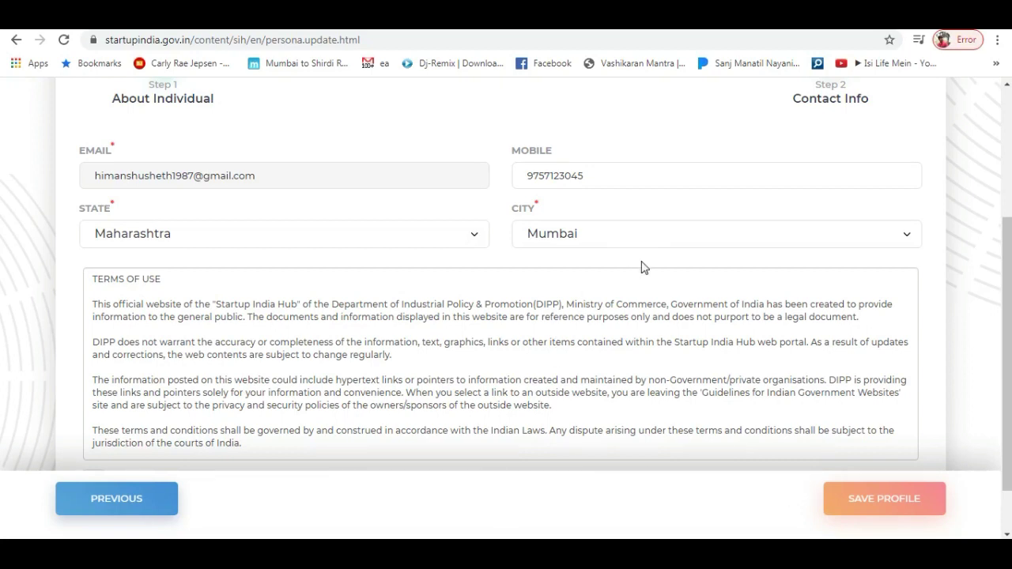
pyautogui.click(654, 300)
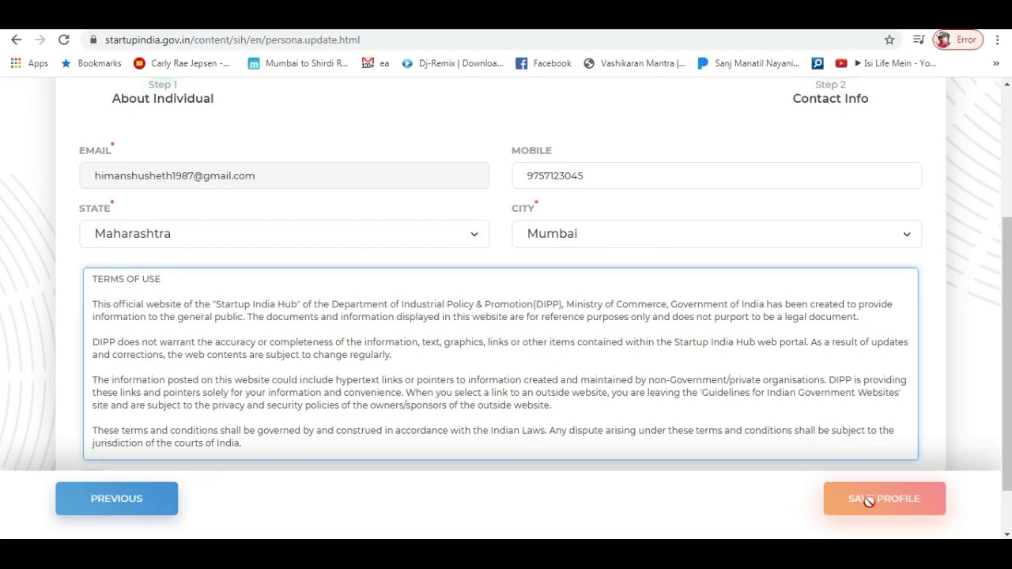
pyautogui.click(697, 238)
pyautogui.click(801, 249)
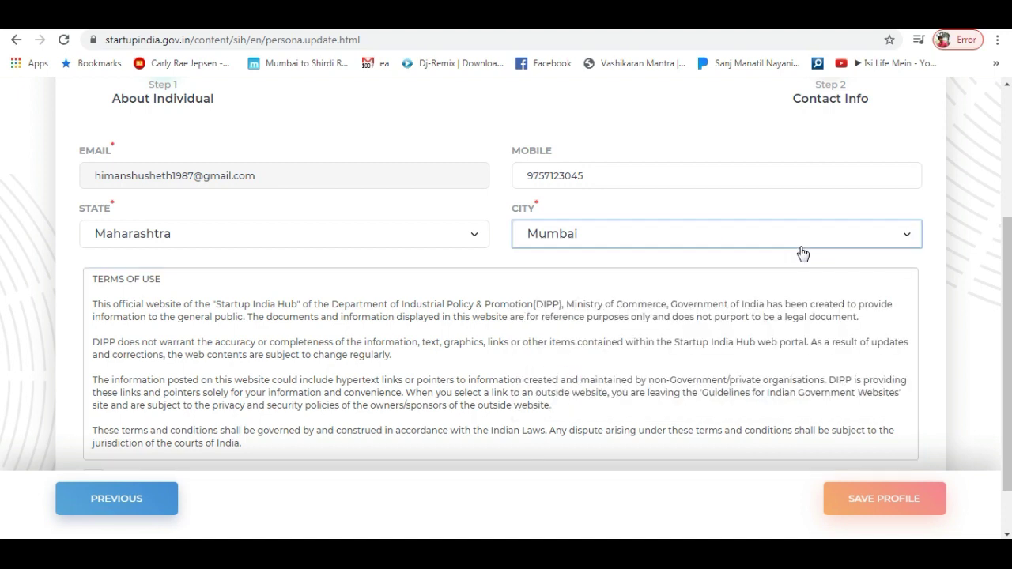
pyautogui.moveTo(1005, 250); pyautogui.dragTo(1009, 324)
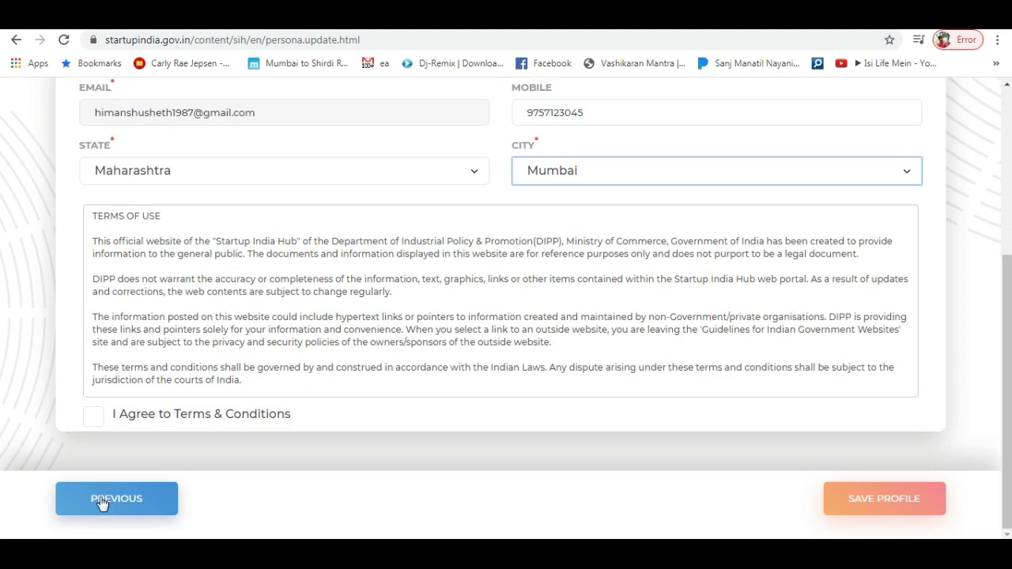
# Accept the Terms & Conditions and save the profile.
pyautogui.click(93, 424)
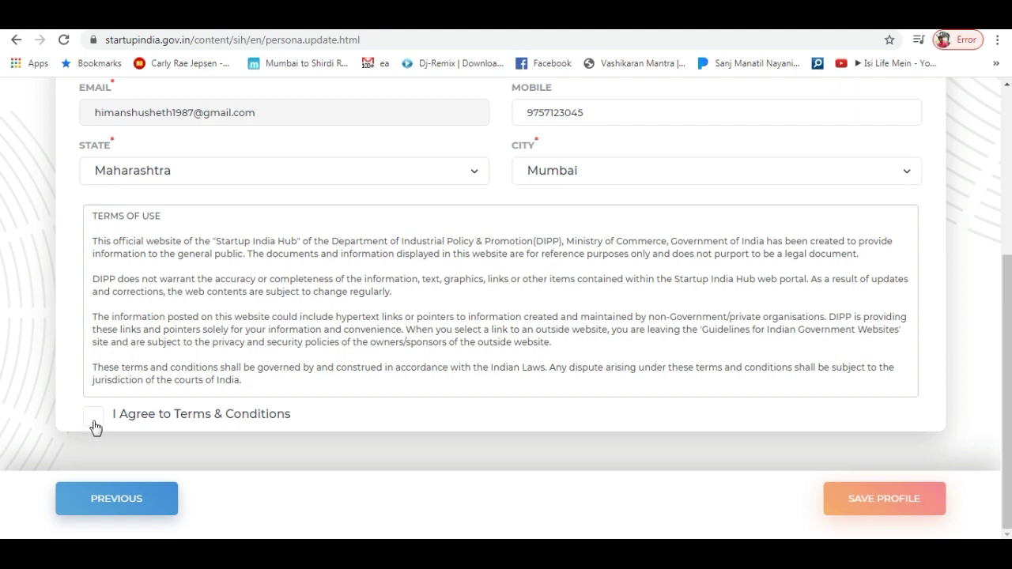
pyautogui.click(908, 498)
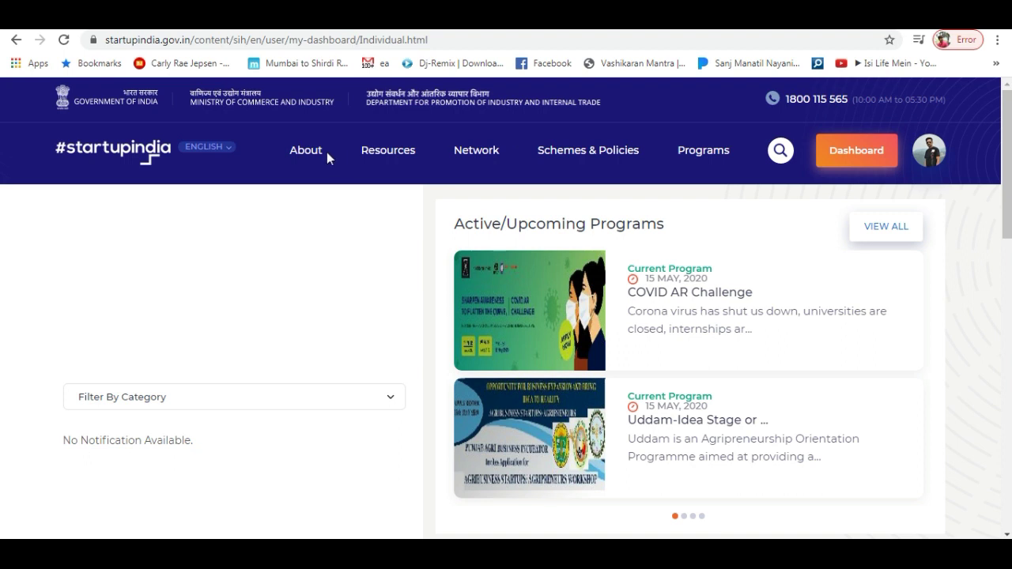
# Go to the About Startup India Portal page via 'Learn More >>' in the About menu.
pyautogui.moveTo(320, 160)
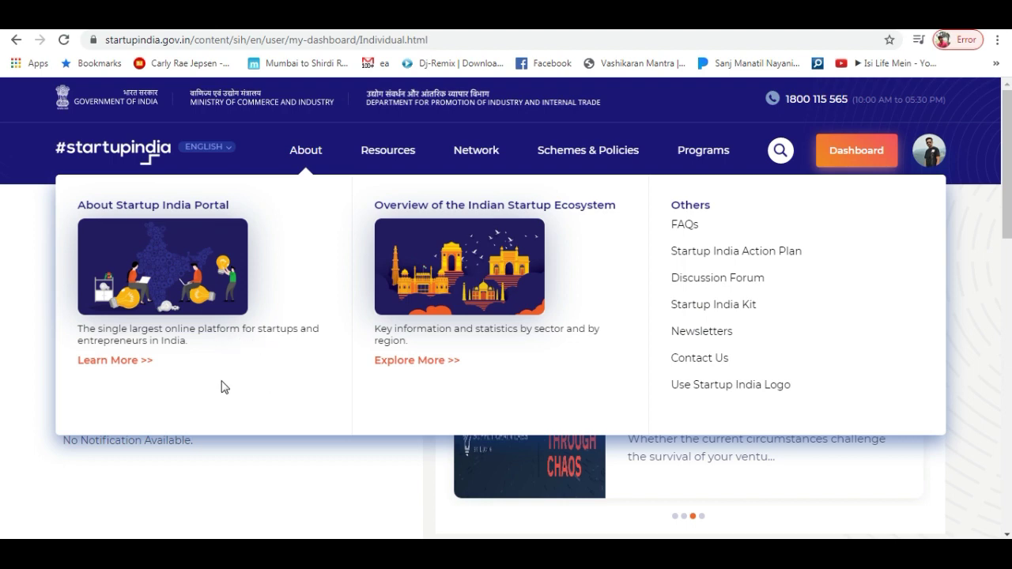
pyautogui.click(133, 362)
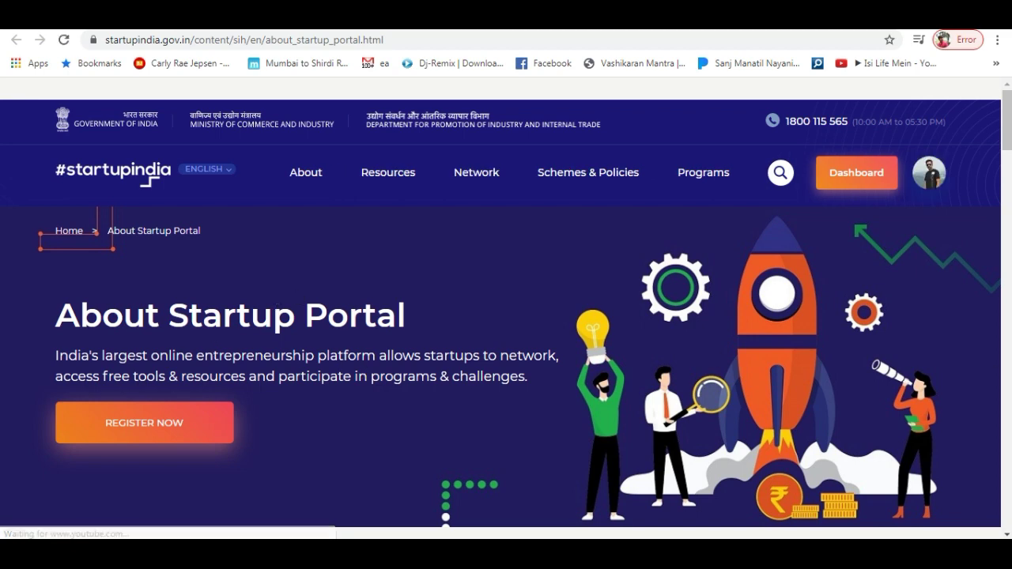
pyautogui.scroll(-5, 1008, 166)
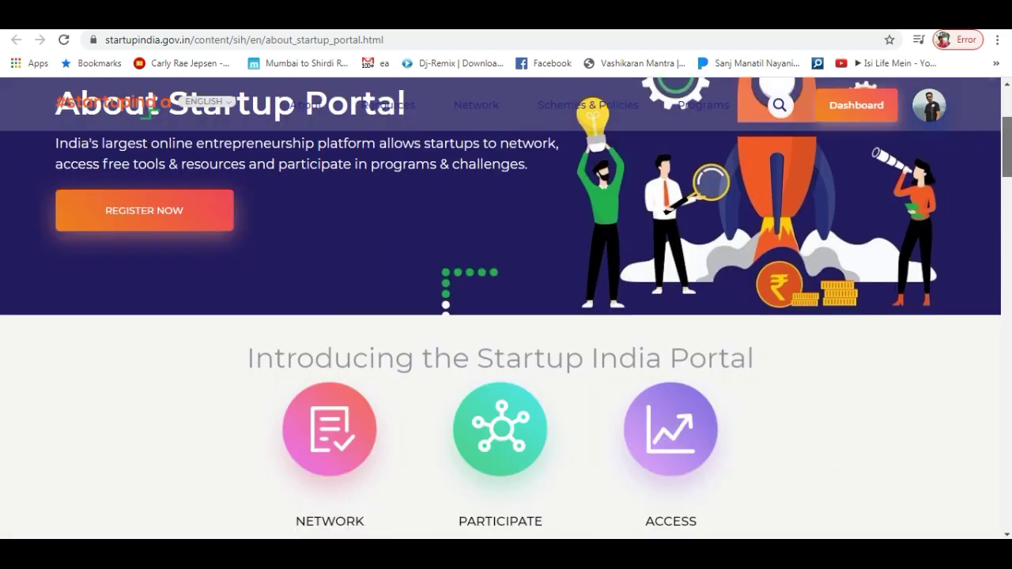
pyautogui.scroll(-1, 506, 324)
pyautogui.scroll(-6, 506, 329)
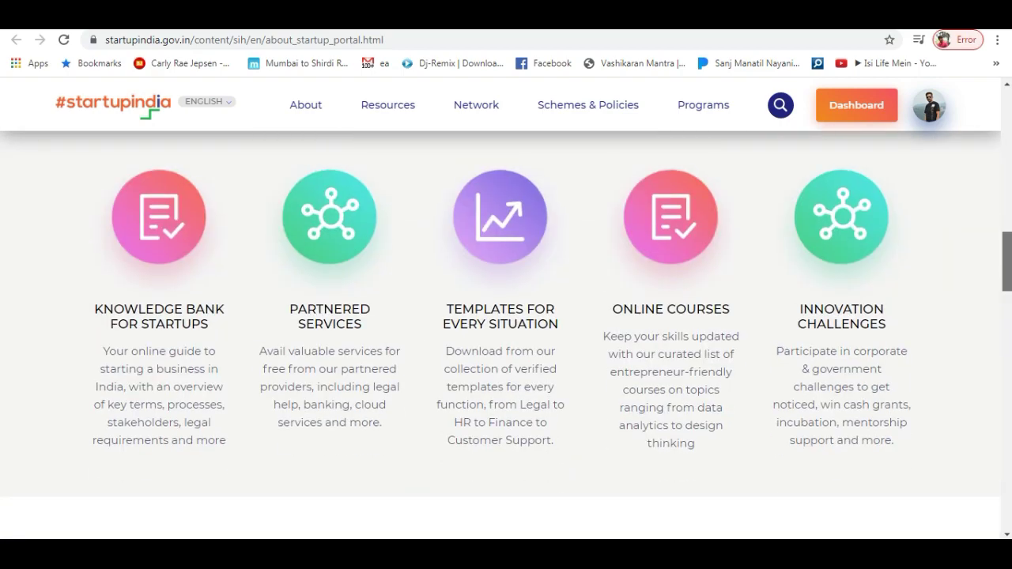
pyautogui.scroll(-3, 1010, 203)
pyautogui.scroll(9, 1010, 204)
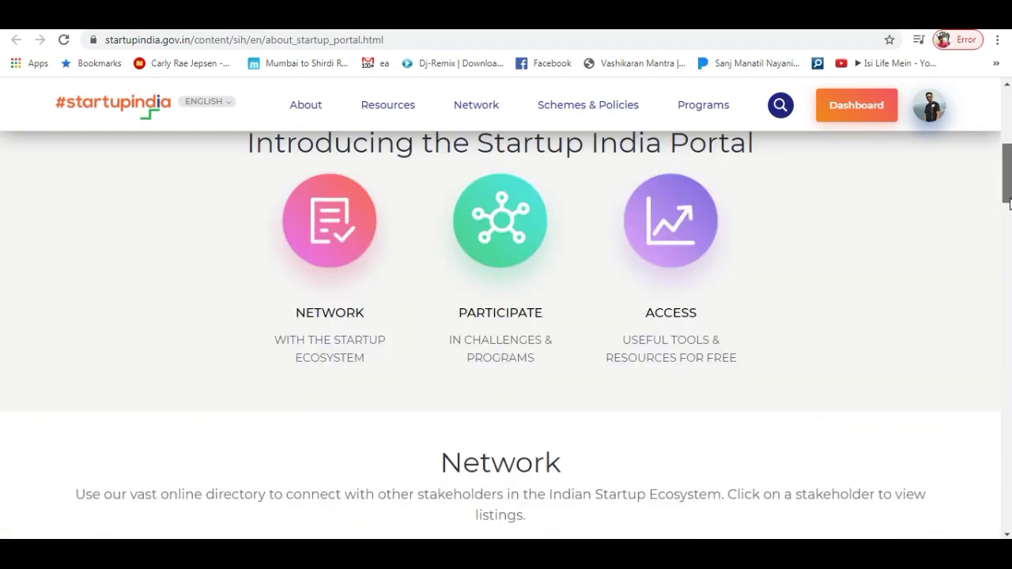
pyautogui.scroll(5, 1010, 203)
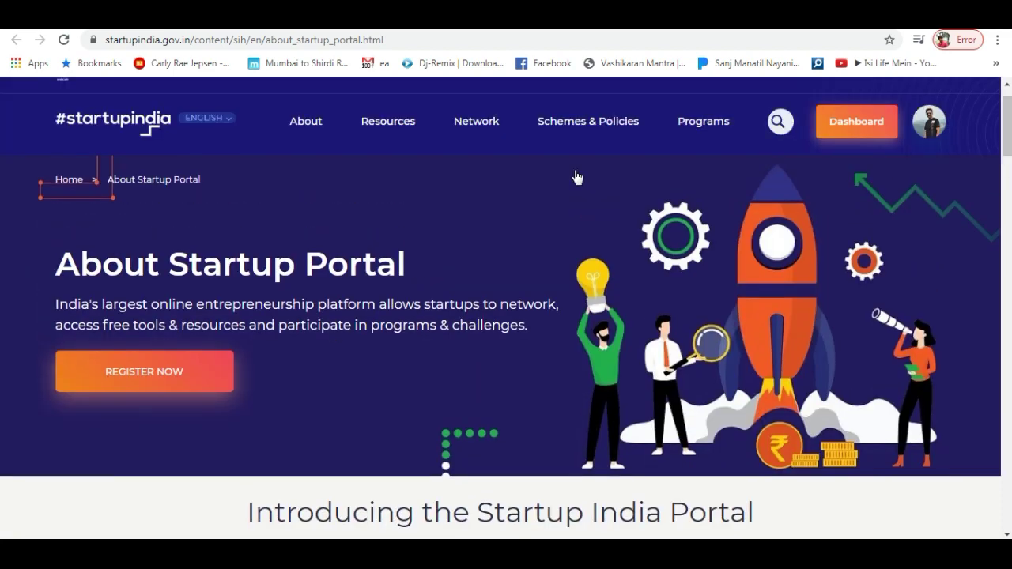
pyautogui.moveTo(703, 121)
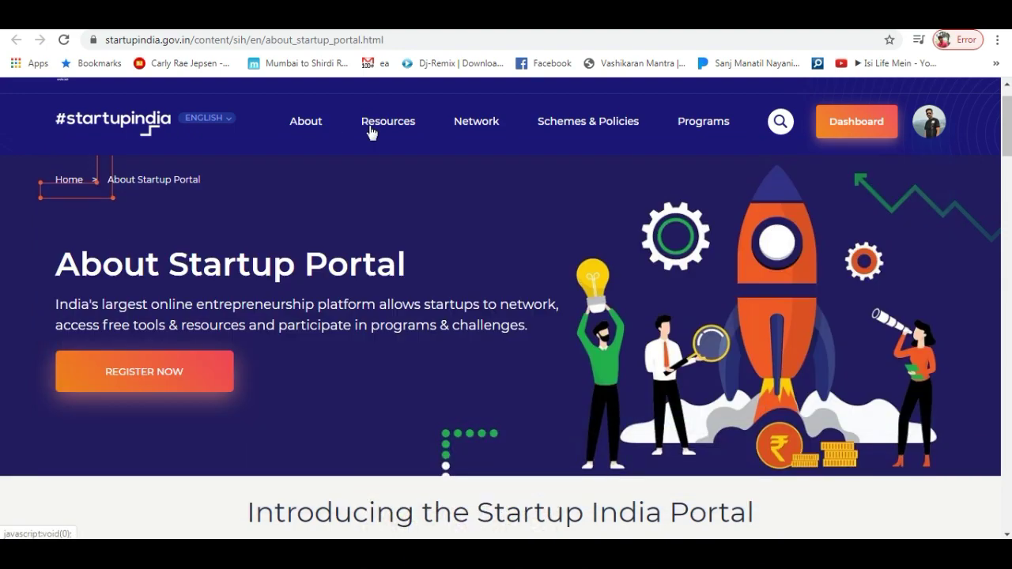
# Go to the Online Courses listing via 'Explore Courses >>' in the Resources menu.
pyautogui.moveTo(388, 133)
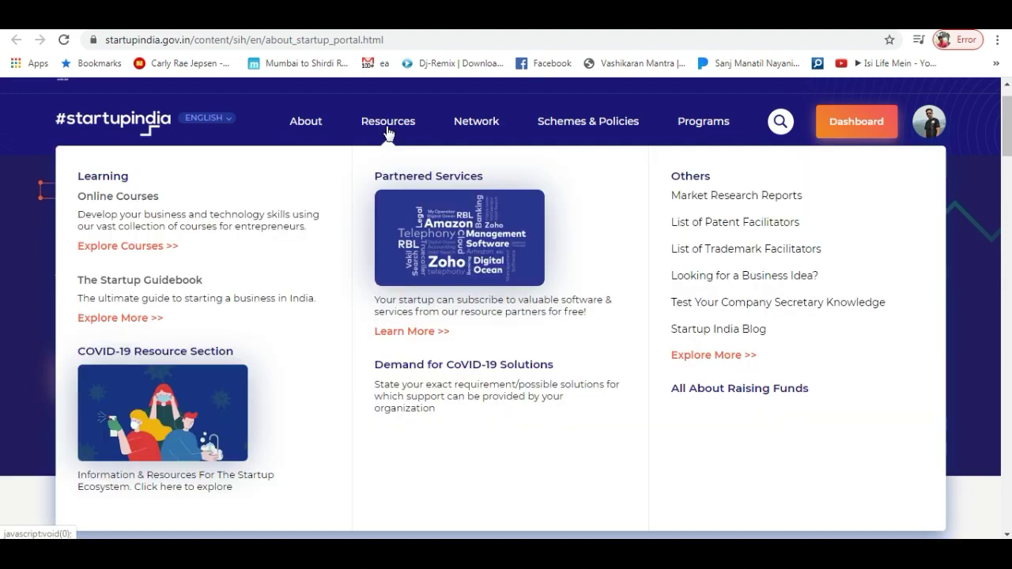
pyautogui.click(122, 248)
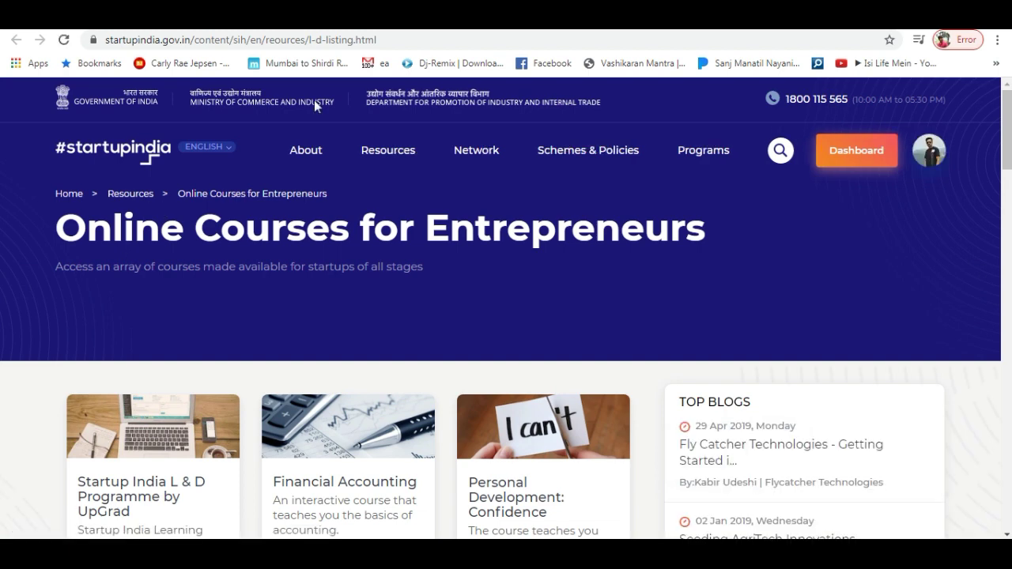
pyautogui.scroll(-5, 1010, 215)
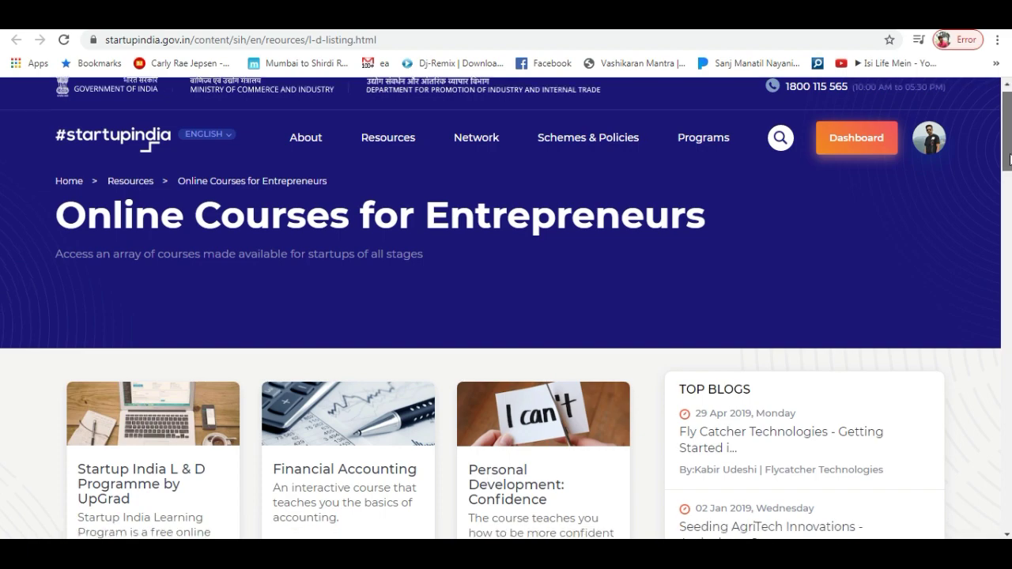
pyautogui.scroll(-4, 1010, 215)
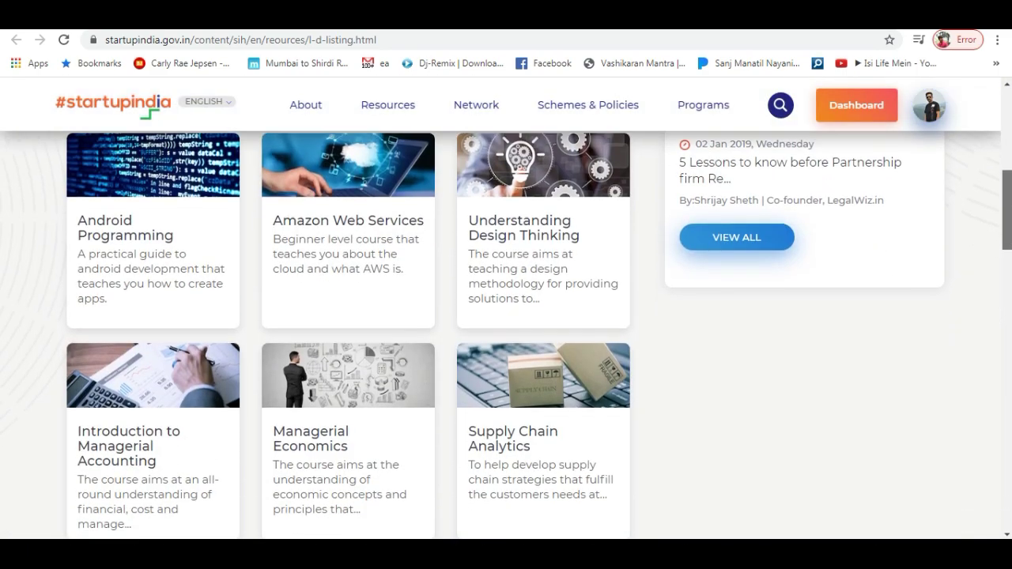
pyautogui.scroll(2, 1010, 225)
pyautogui.scroll(3, 1010, 225)
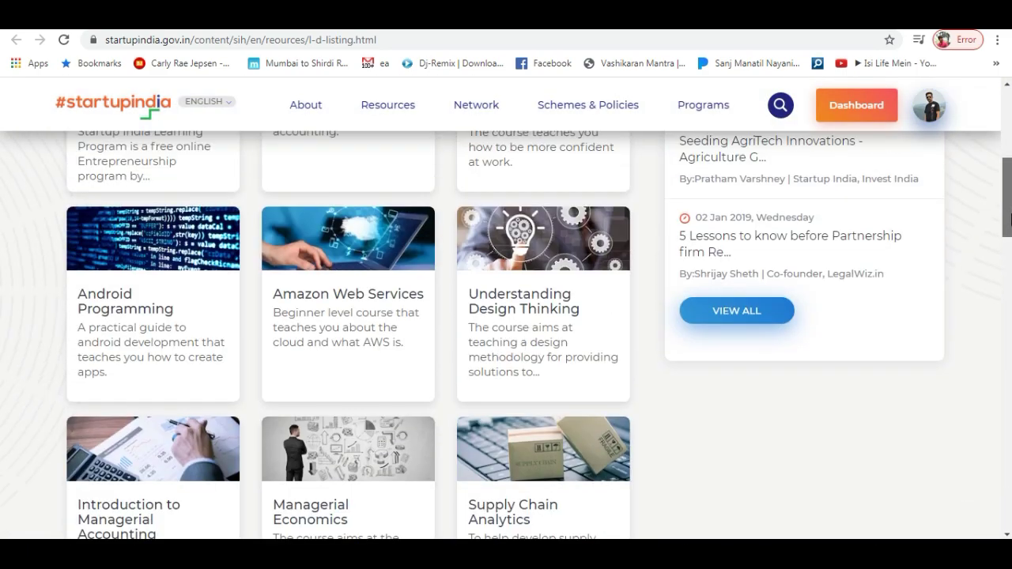
pyautogui.scroll(-2, 1010, 225)
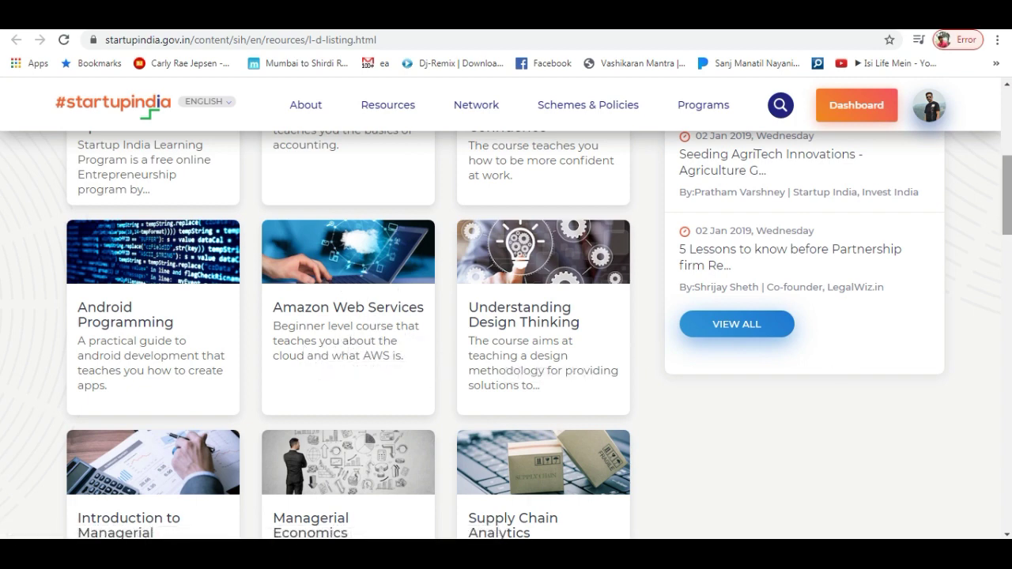
pyautogui.moveTo(1008, 204); pyautogui.dragTo(1009, 363)
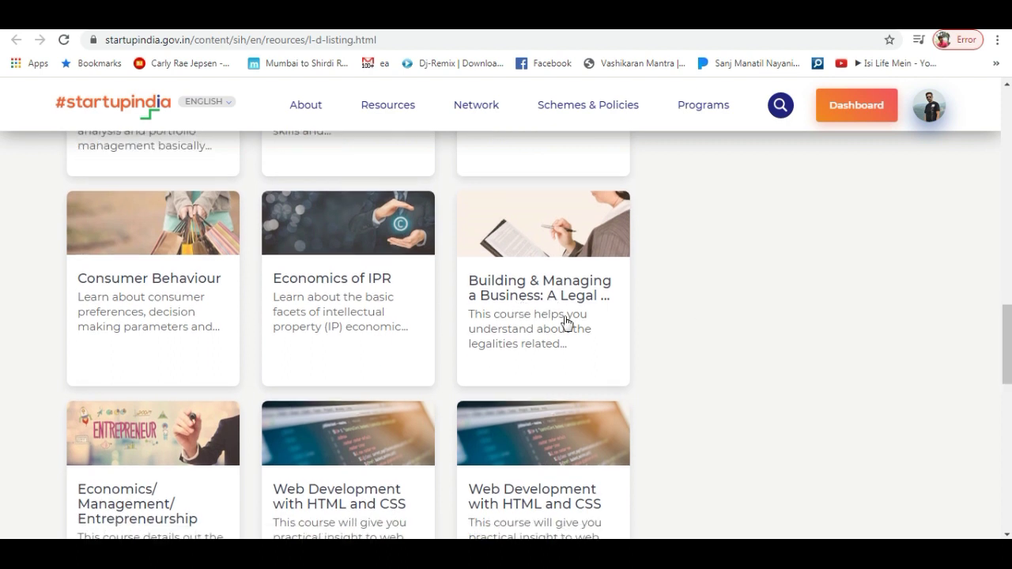